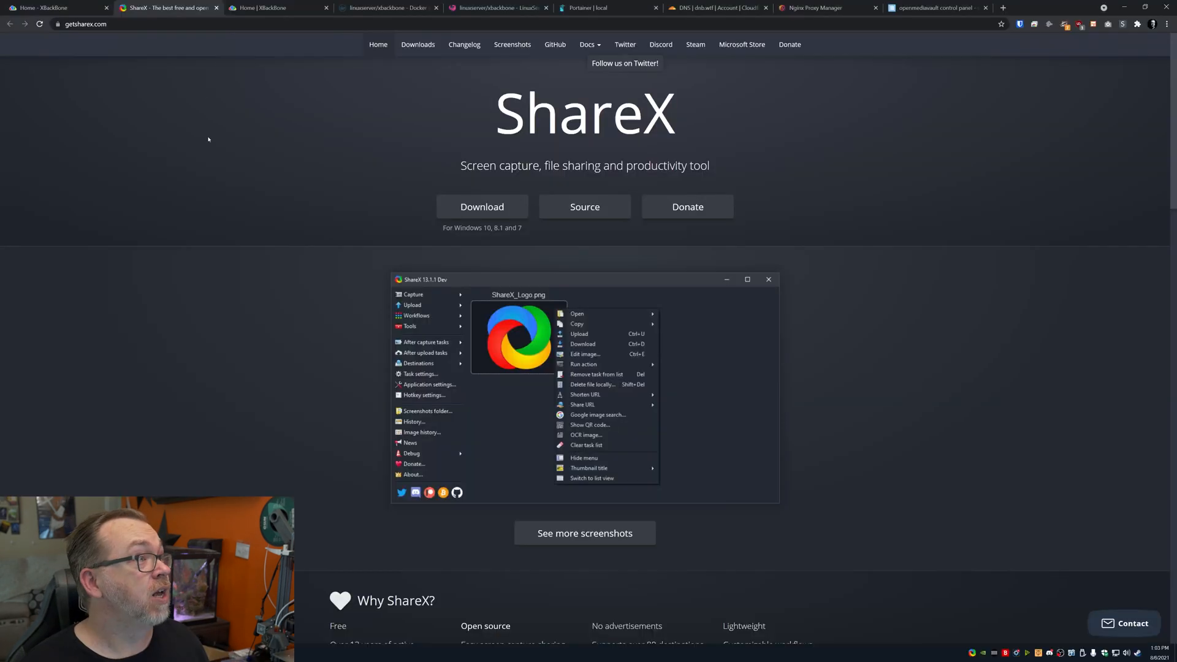
# Switch to the 'Home | XBackBone' tab showing the uploaded files list
pyautogui.moveTo(452, 216)
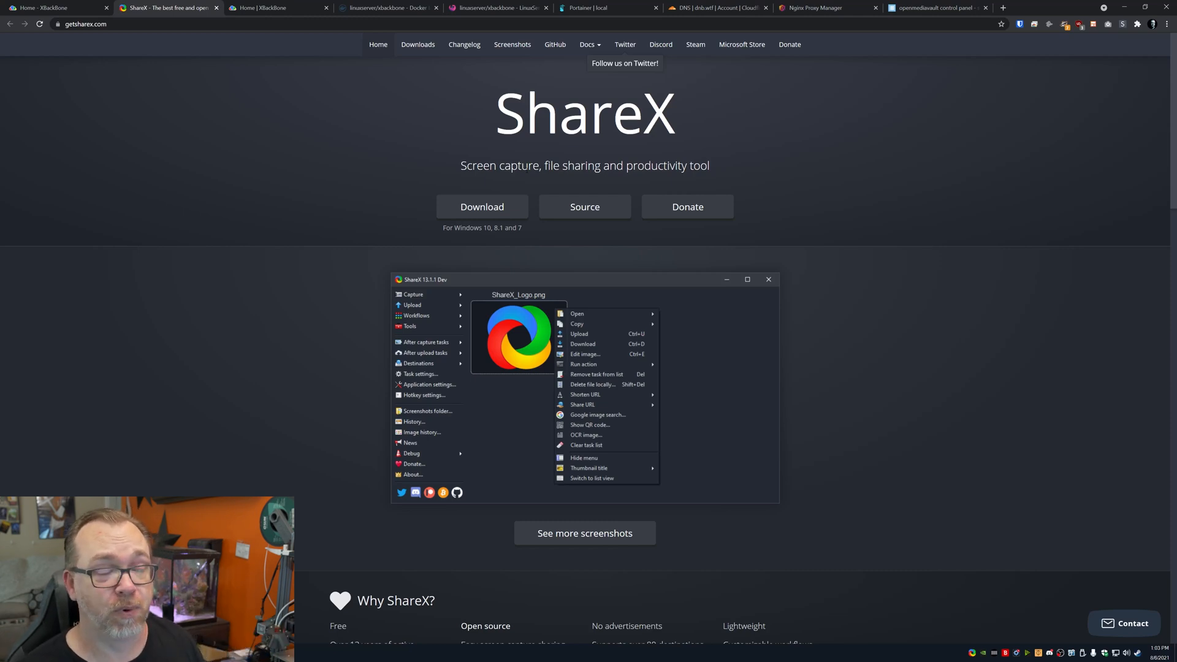
pyautogui.click(256, 2)
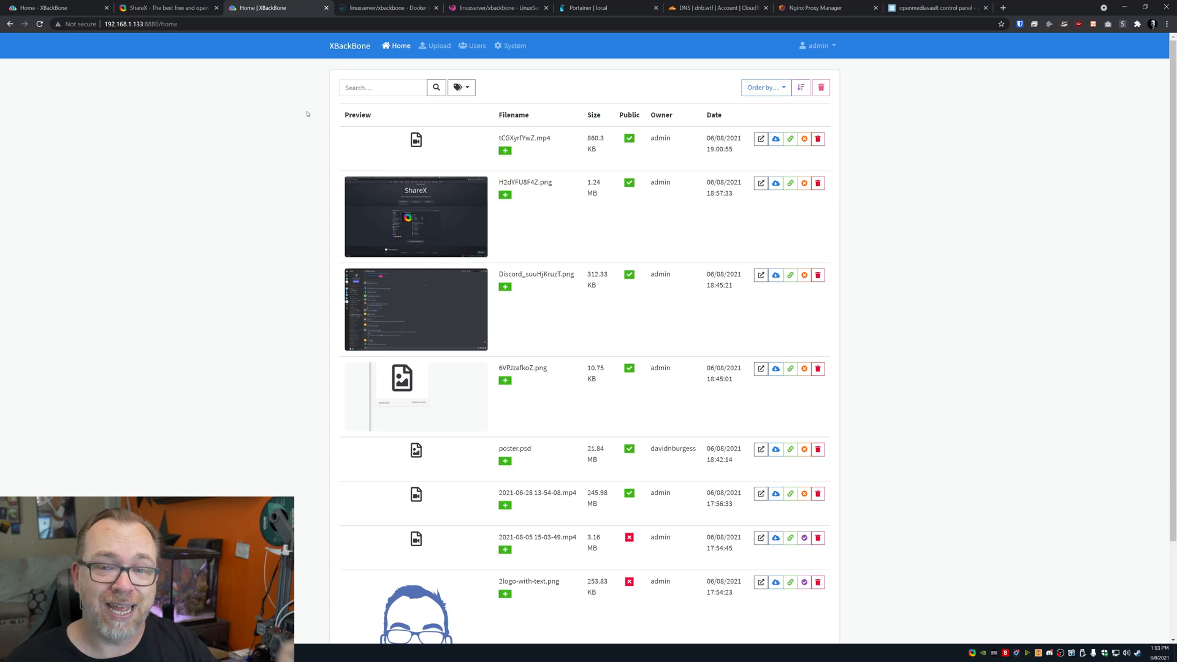
pyautogui.scroll(-3, 429, 295)
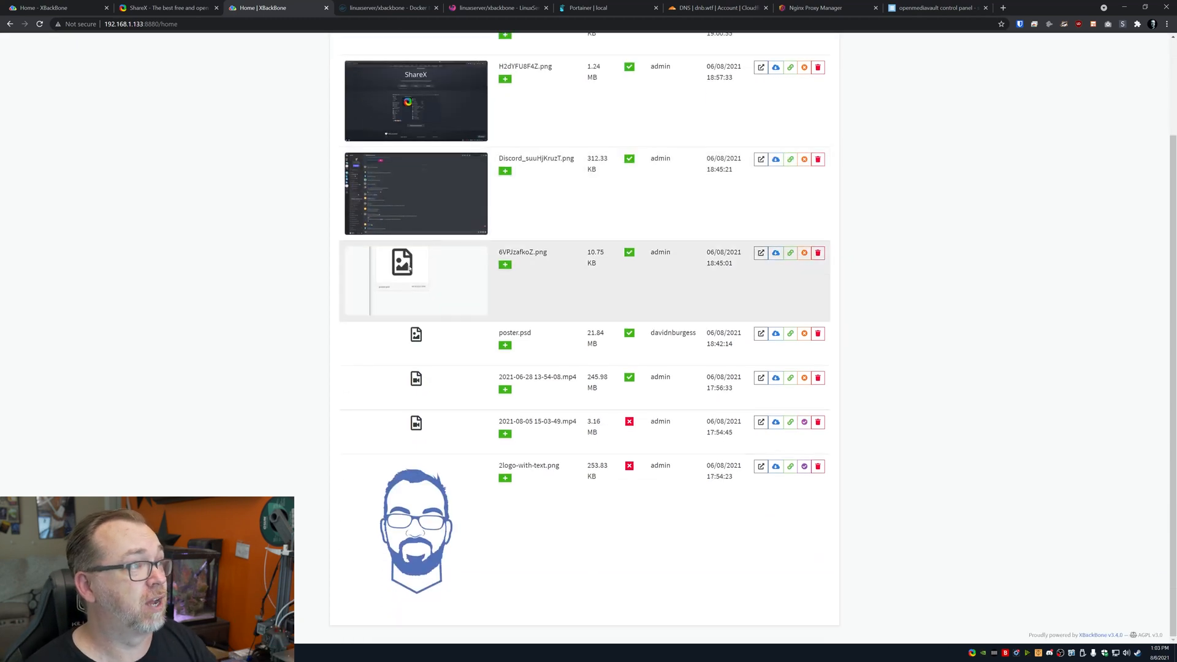
pyautogui.click(761, 467)
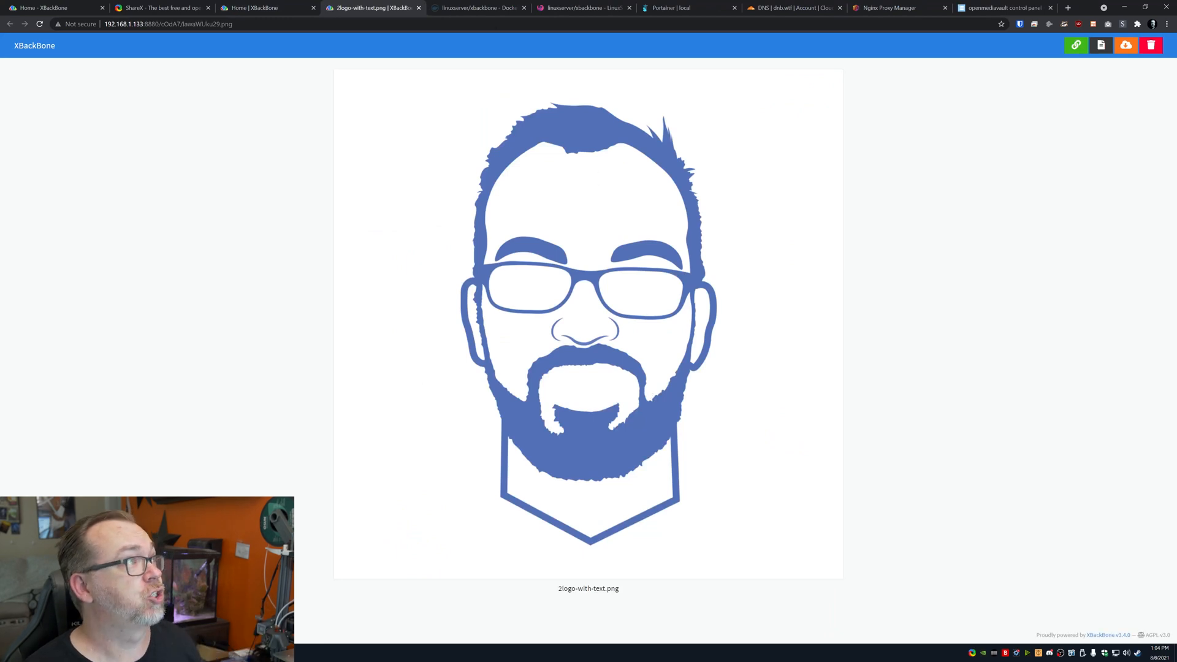
pyautogui.click(419, 8)
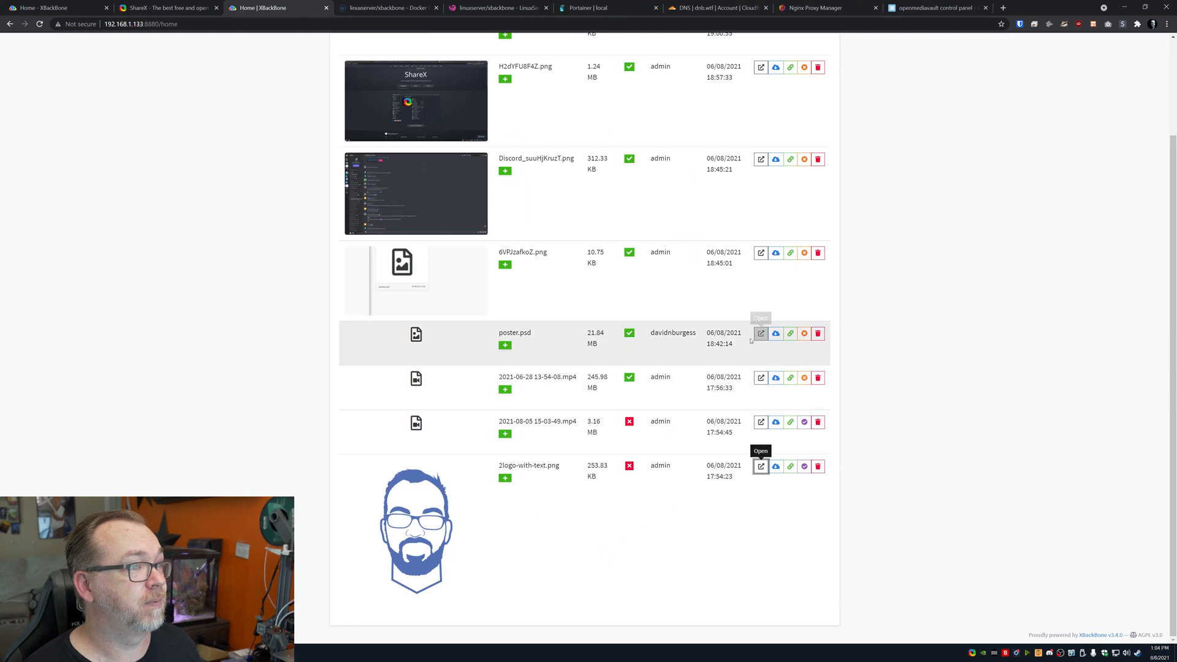
pyautogui.click(761, 379)
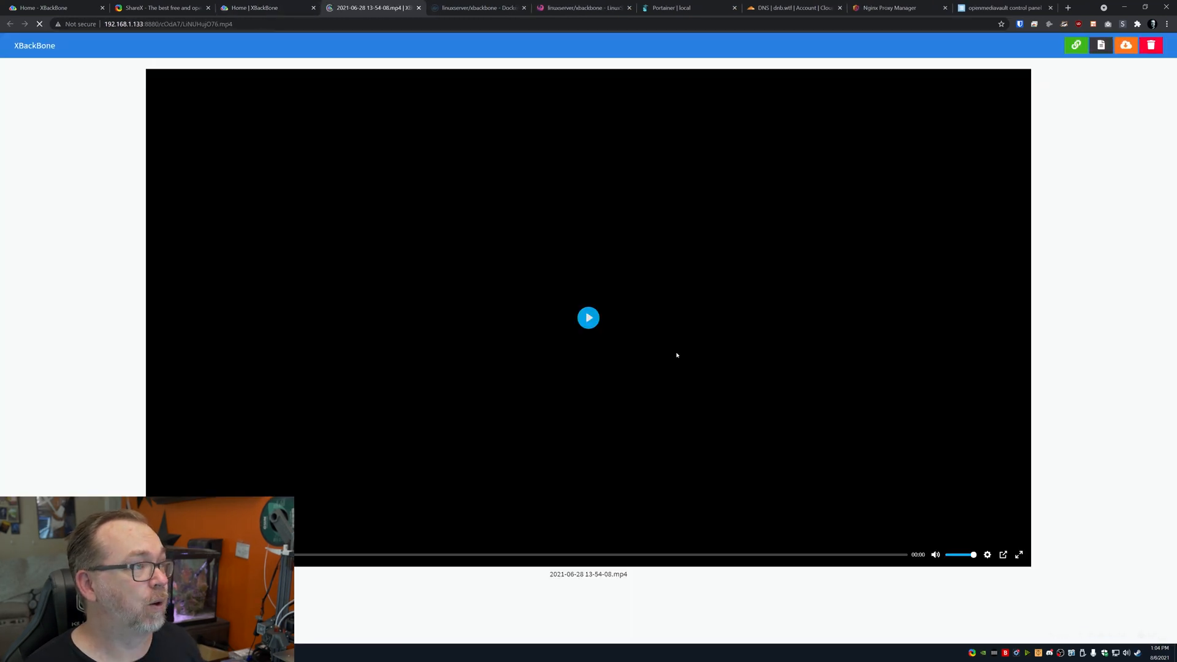
pyautogui.click(603, 324)
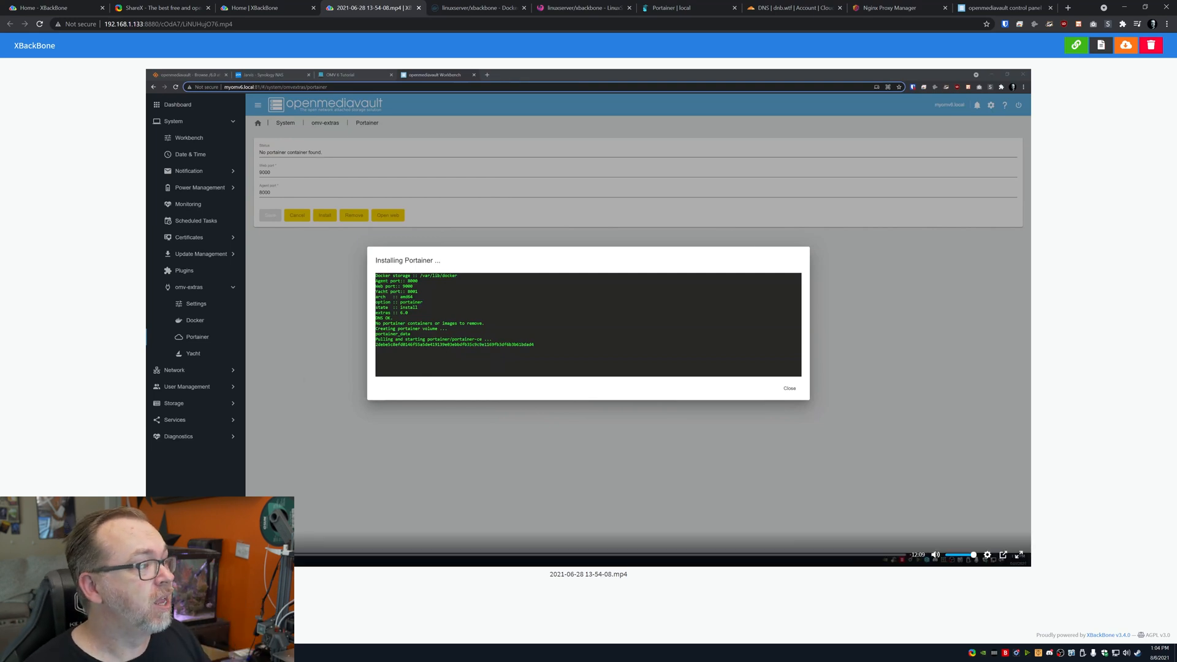
pyautogui.click(318, 554)
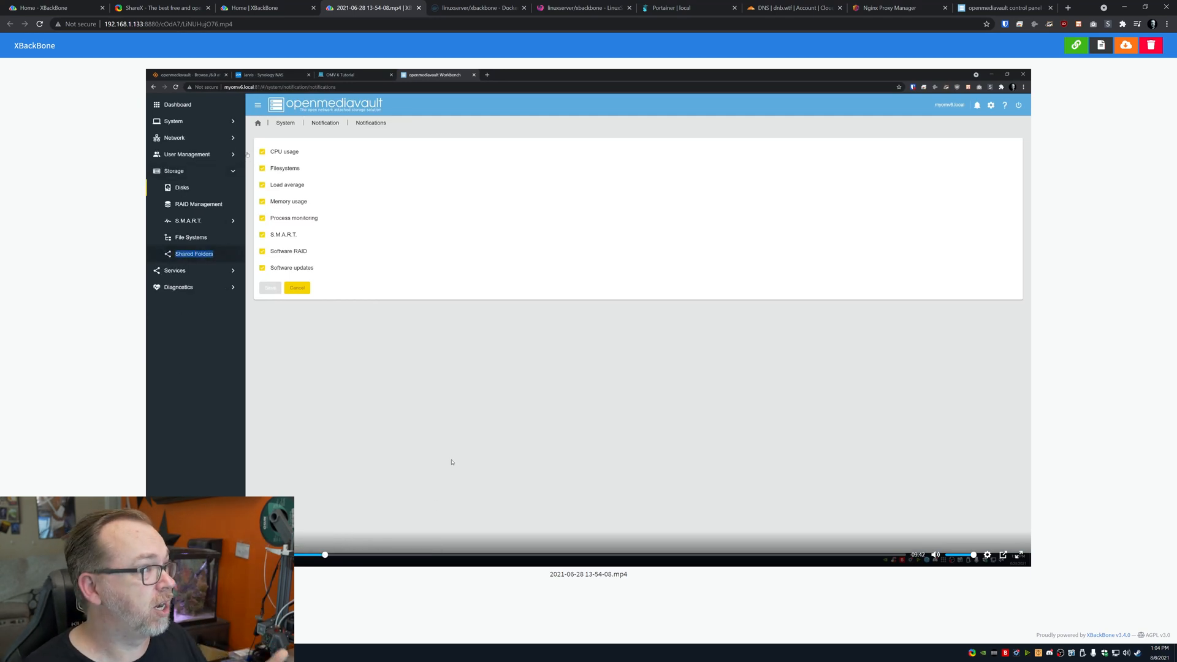
pyautogui.click(414, 554)
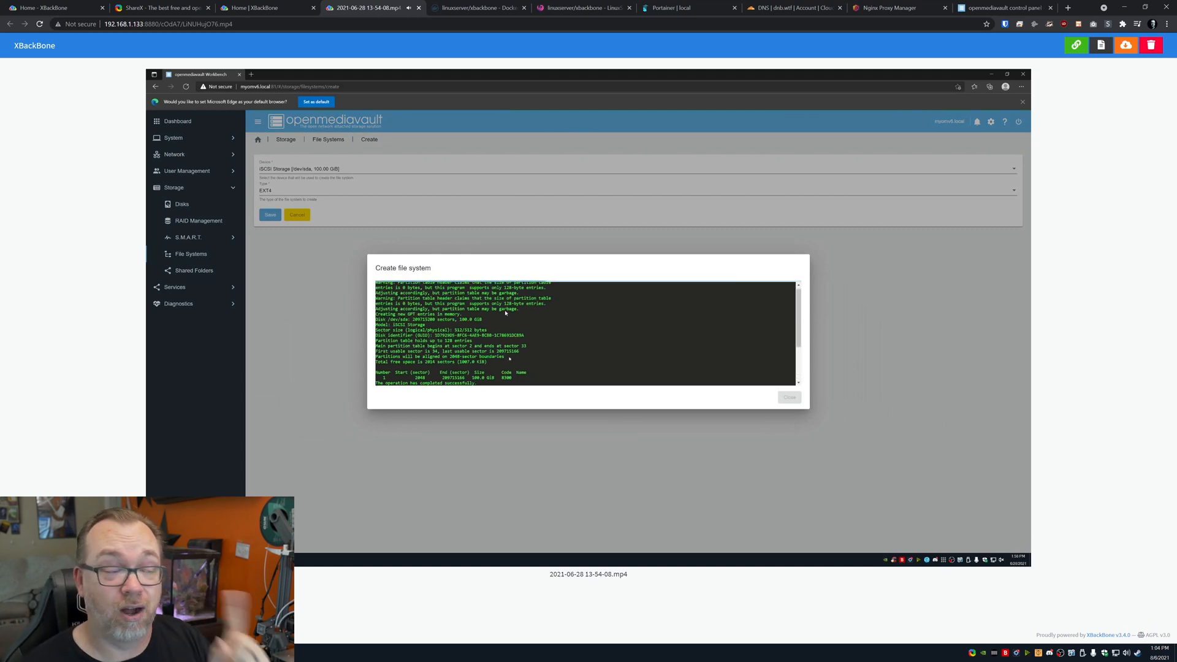
pyautogui.middleClick(383, 3)
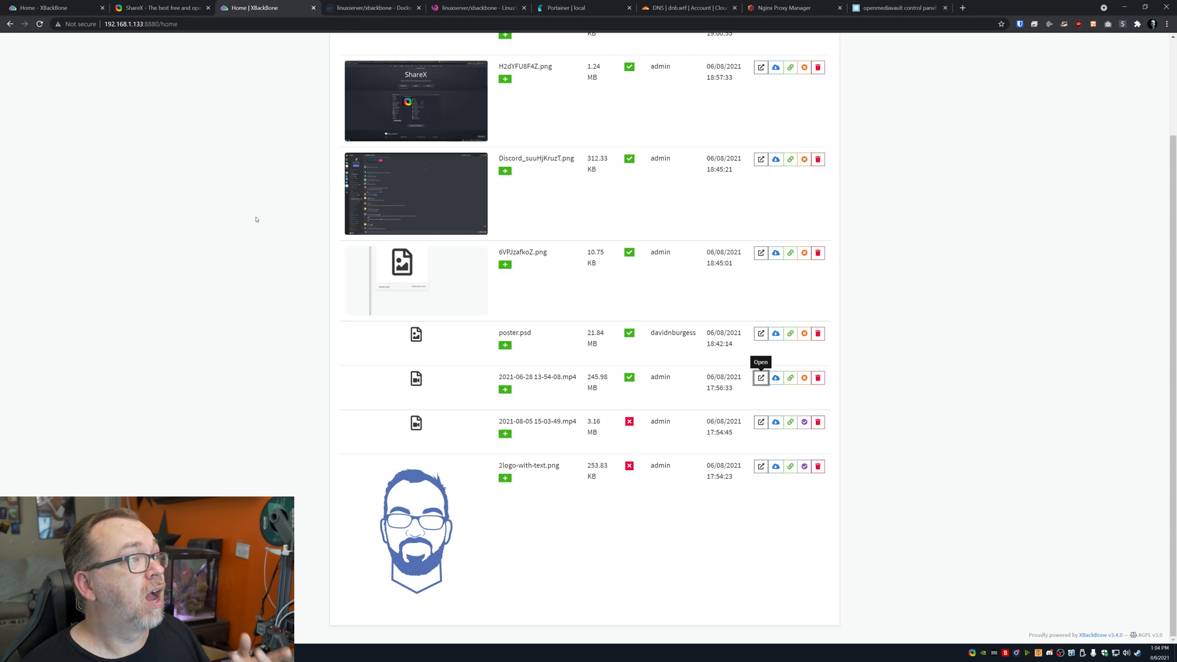
pyautogui.scroll(2, 264, 202)
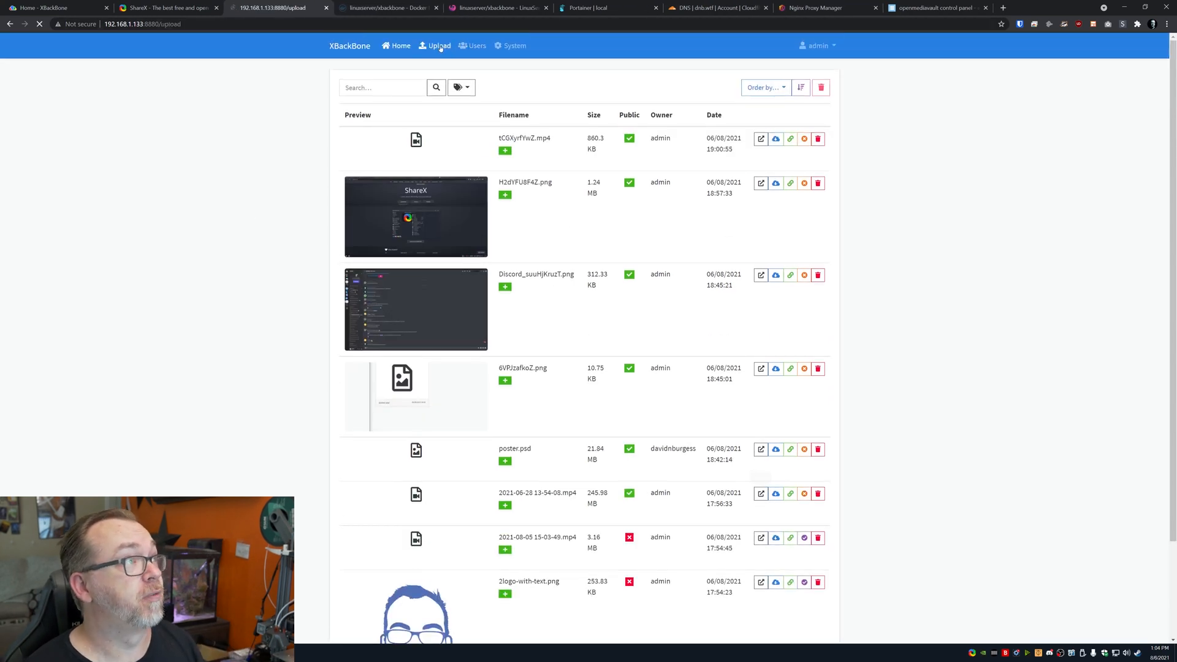
# Upload P1010786.JPG from the computer, then return to the file list
pyautogui.click(435, 46)
pyautogui.click(548, 164)
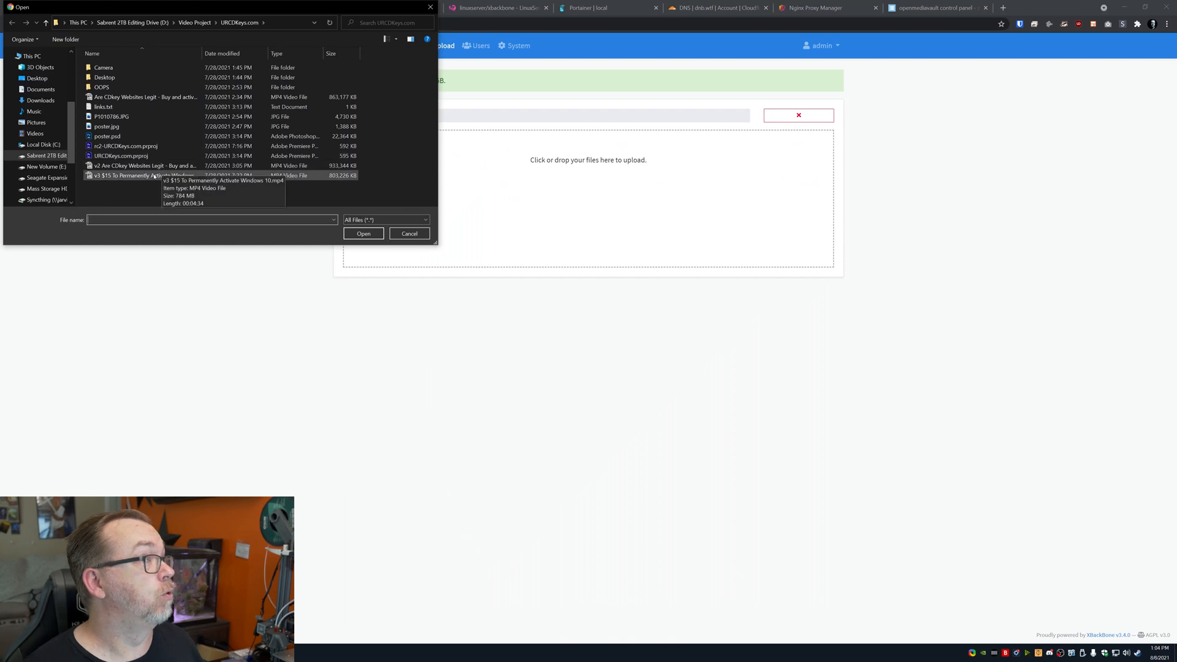
pyautogui.doubleClick(138, 117)
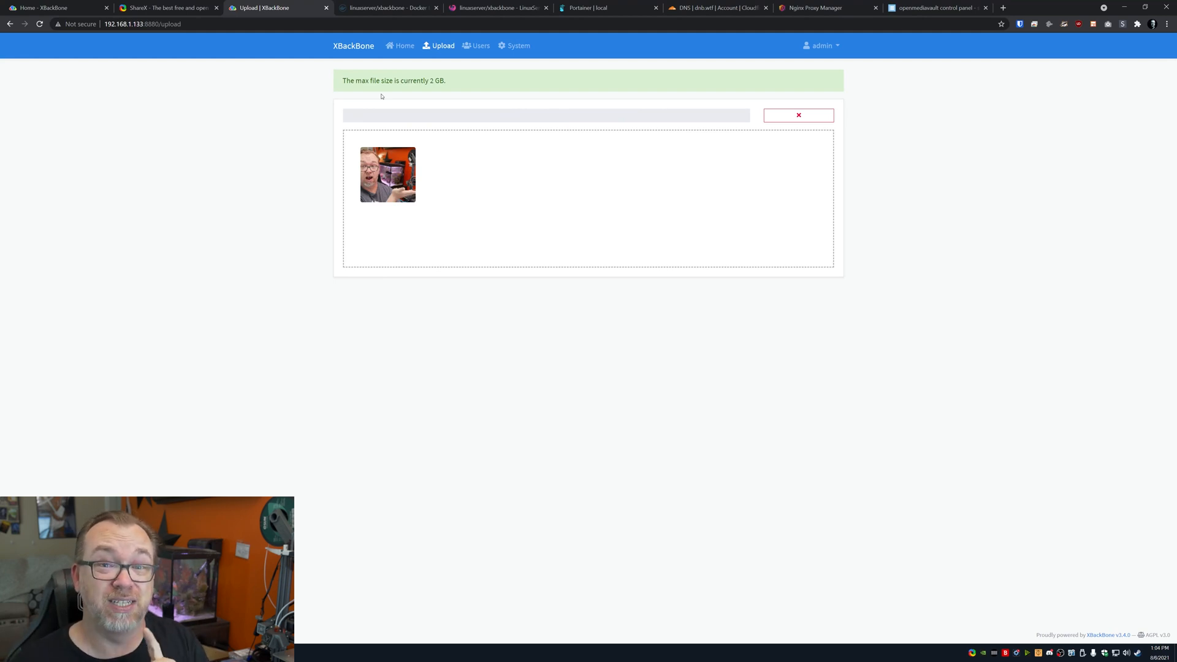
pyautogui.click(401, 46)
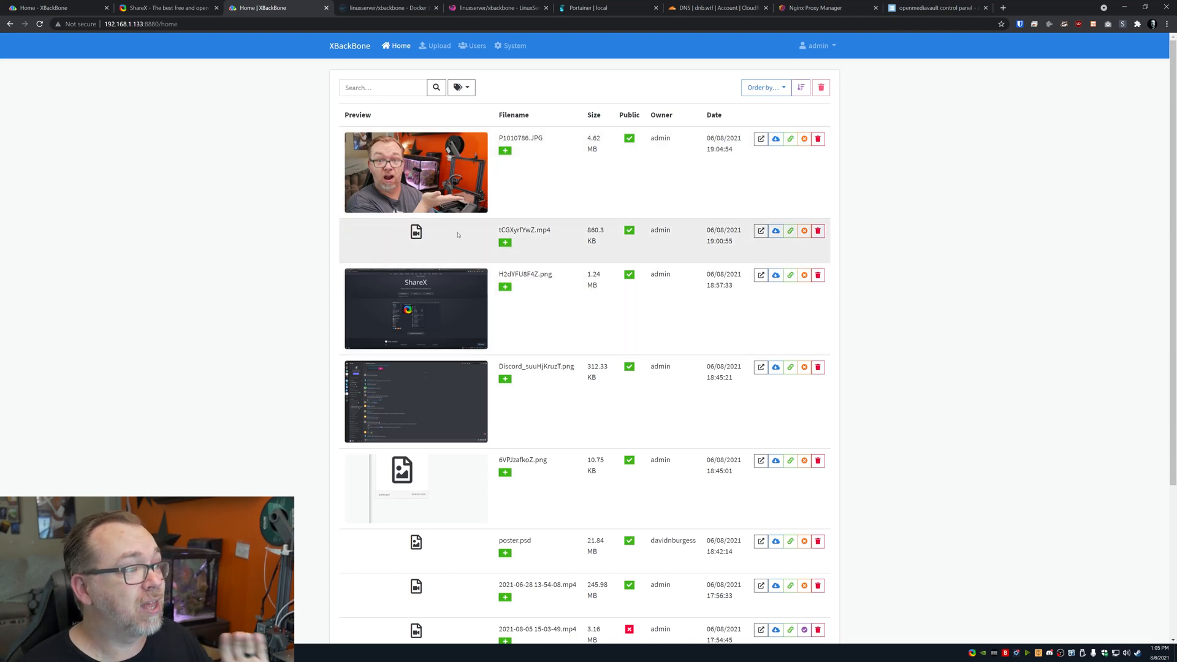
# Open P1010786.JPG, download it, and copy and paste its share link
pyautogui.click(761, 138)
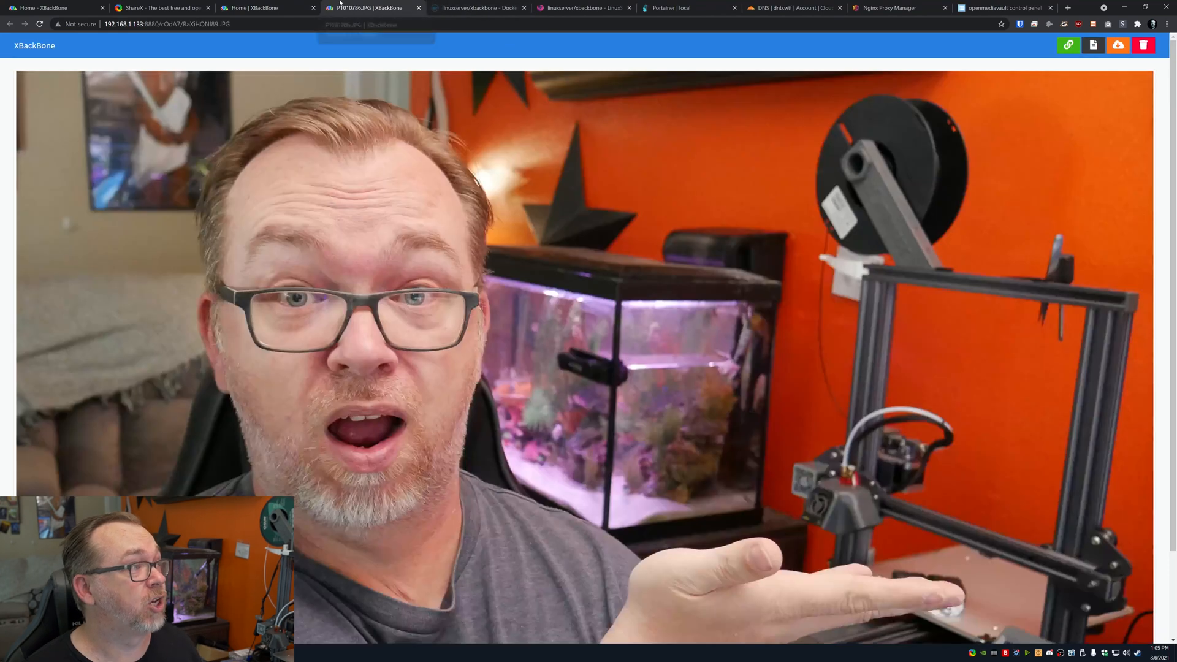
pyautogui.click(419, 8)
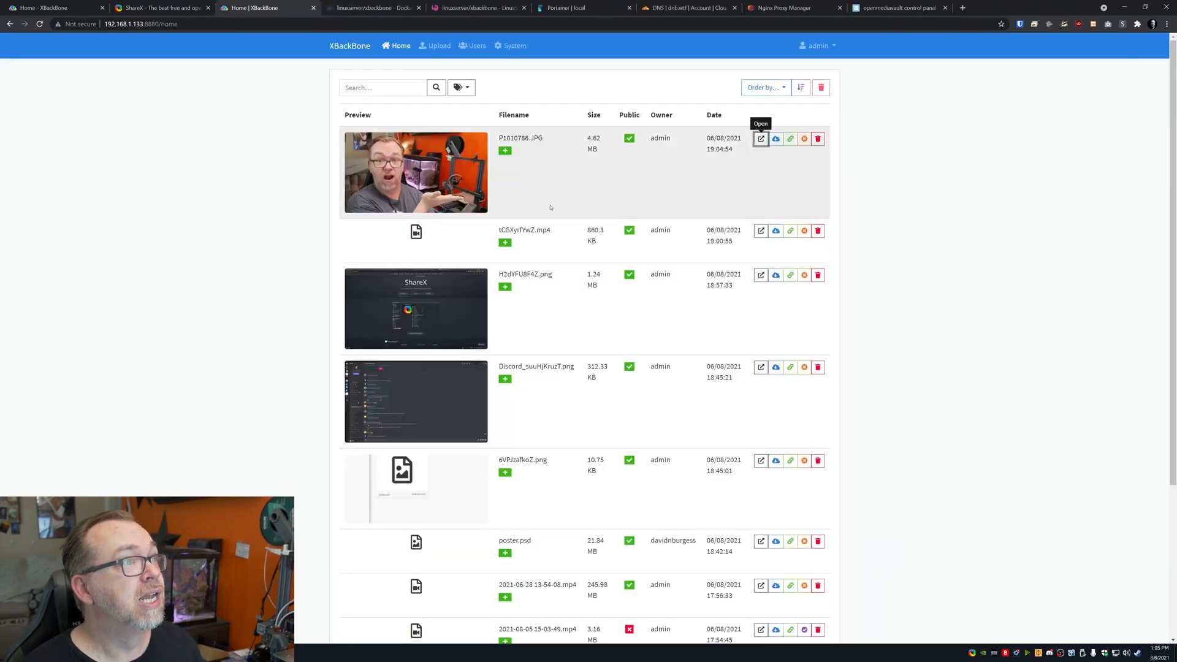
pyautogui.click(776, 139)
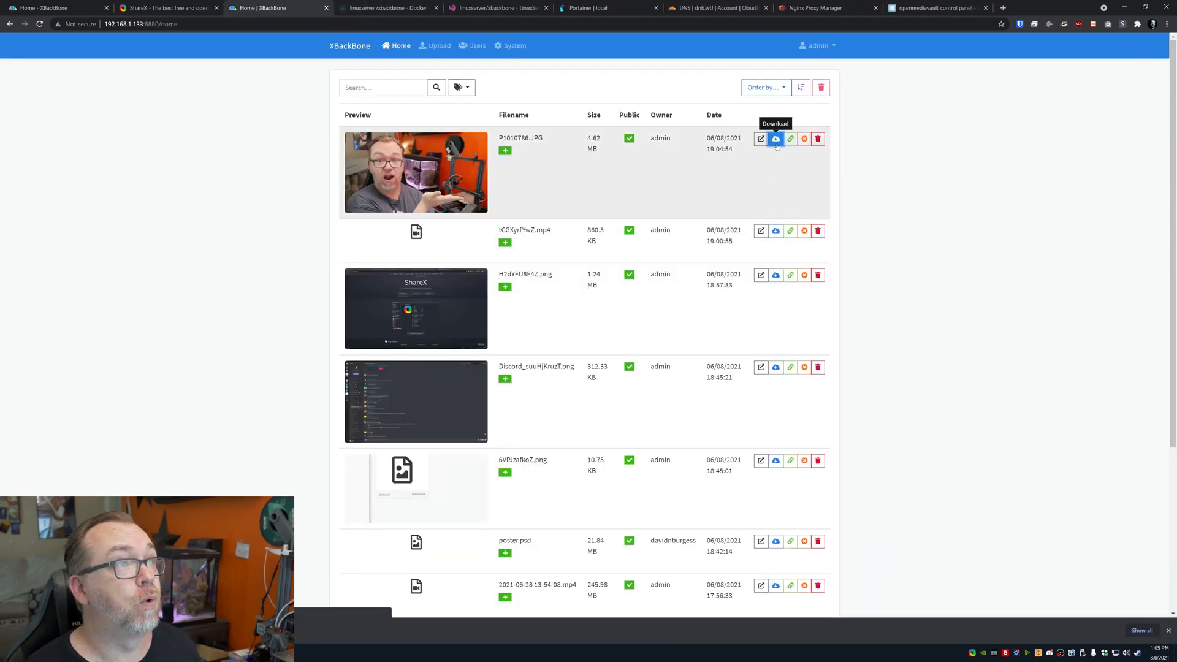
pyautogui.click(513, 28)
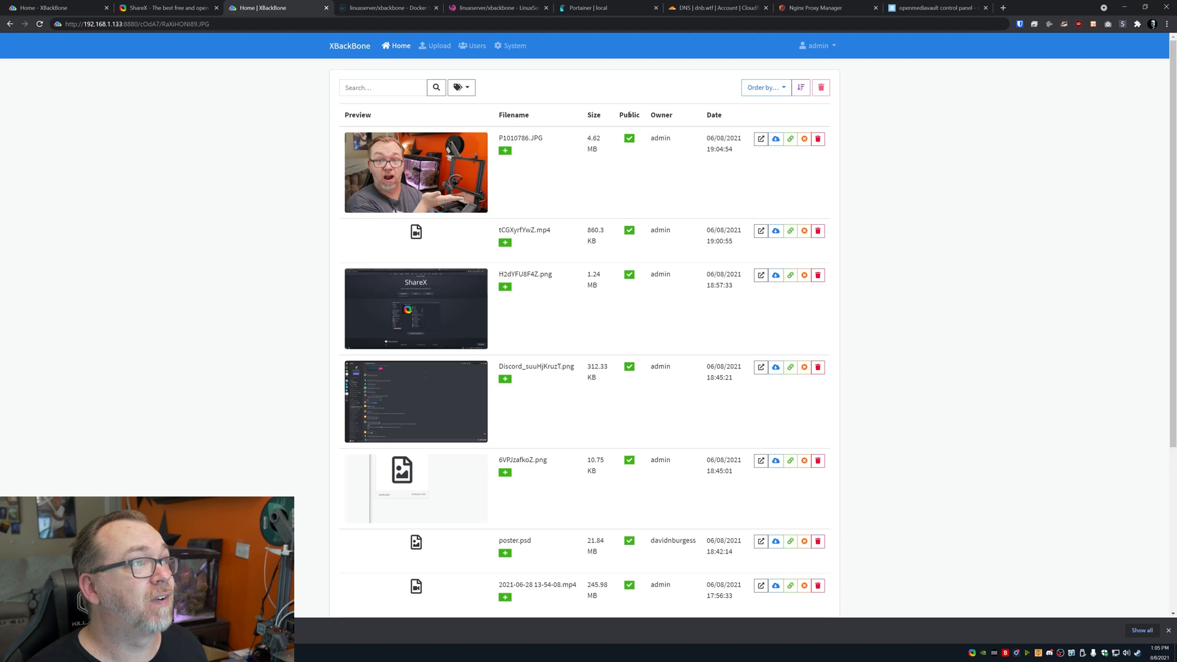
# Hide P1010786.JPG, publish it again, then delete it
pyautogui.click(803, 140)
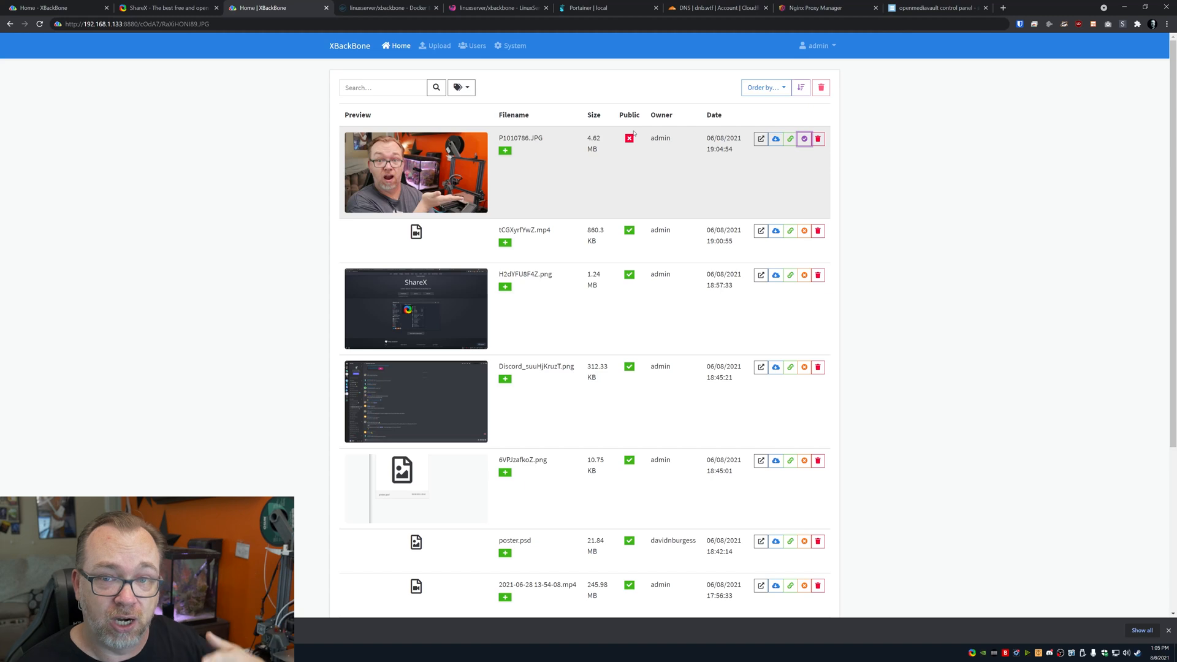
pyautogui.click(803, 140)
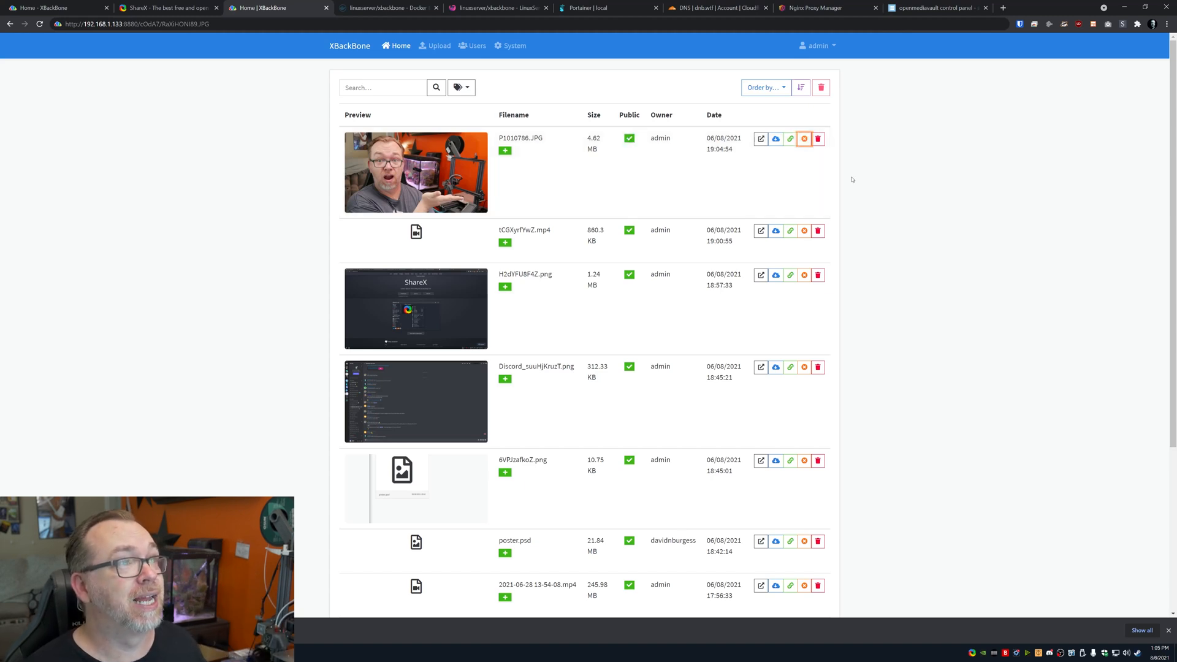
pyautogui.click(818, 138)
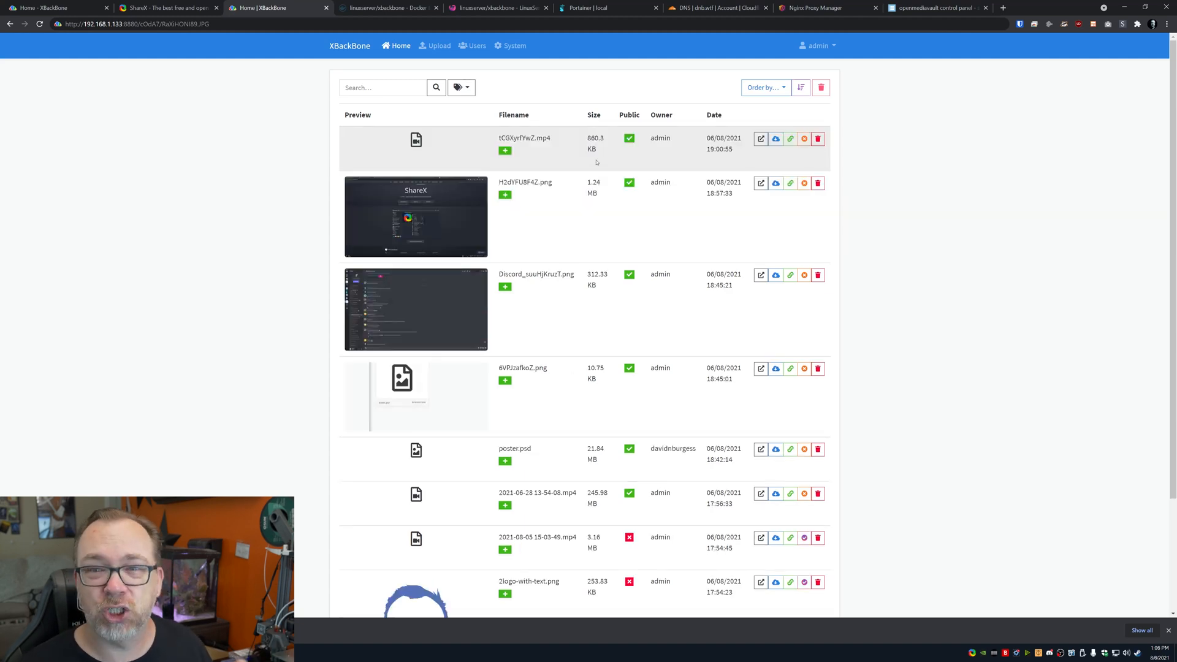
# Set the second user account to inactive and save the change
pyautogui.click(471, 46)
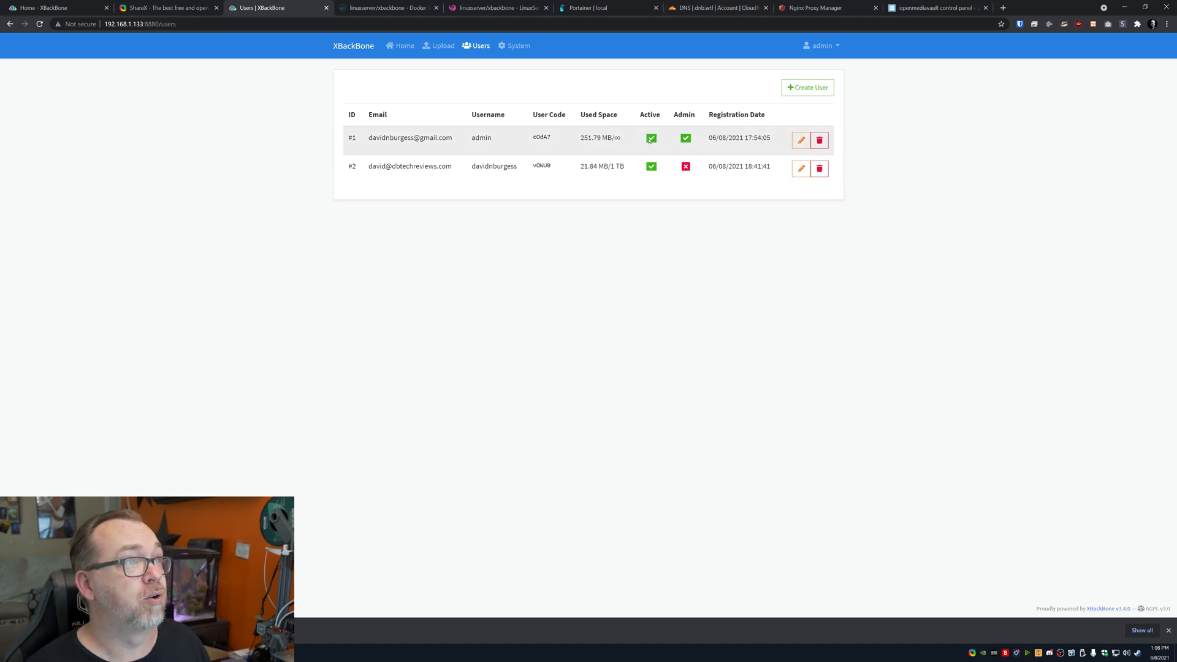
pyautogui.click(801, 168)
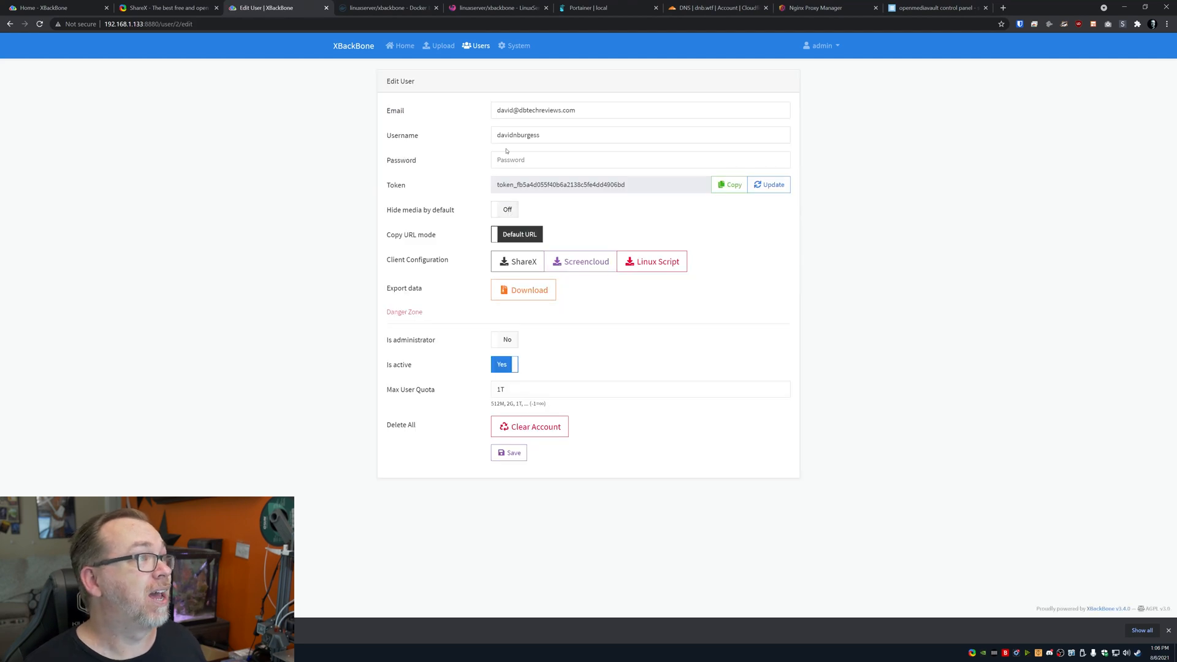
pyautogui.click(503, 366)
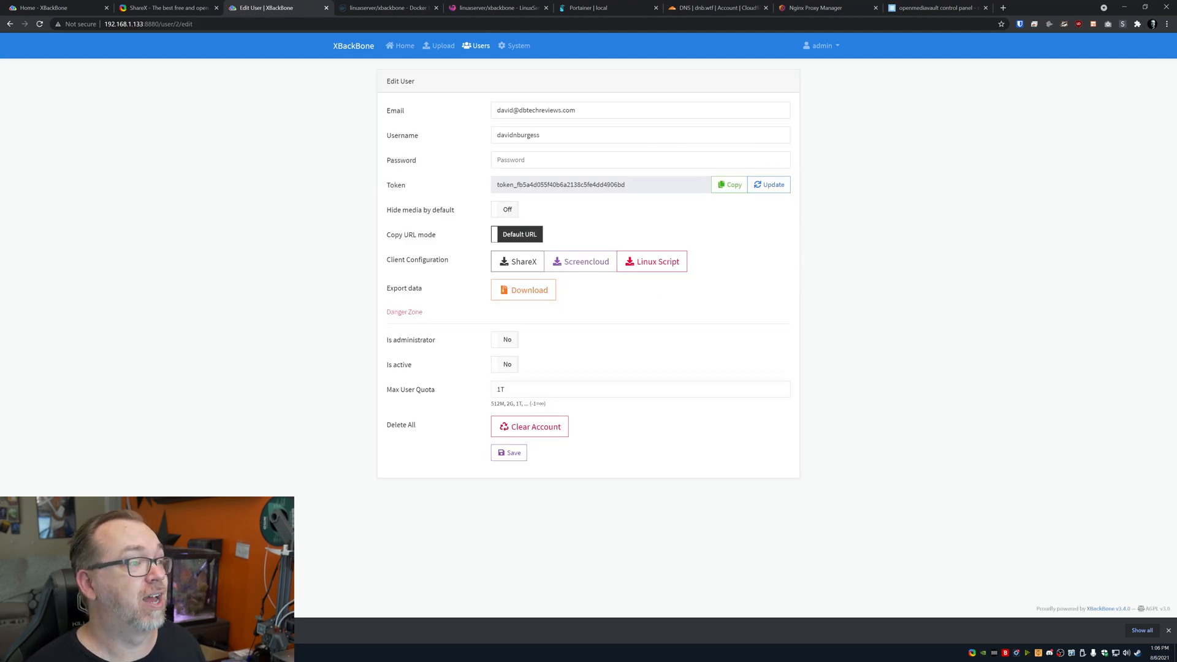
pyautogui.click(509, 453)
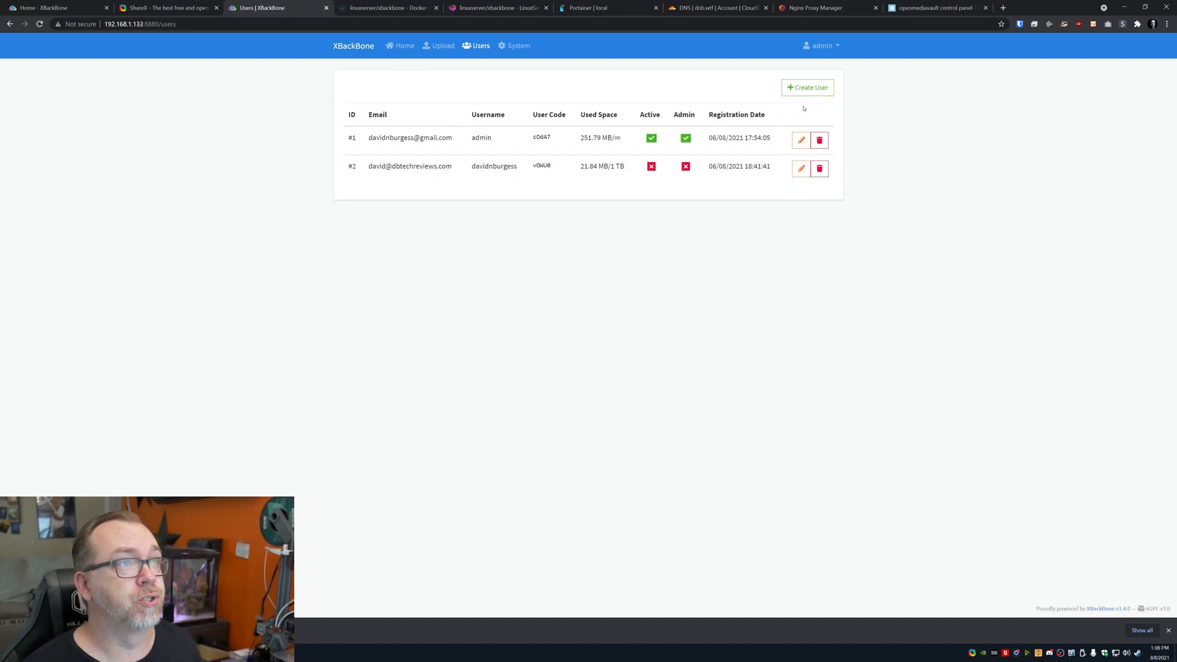
# Check the new-user form's storage quota, then view the System statistics page
pyautogui.click(803, 95)
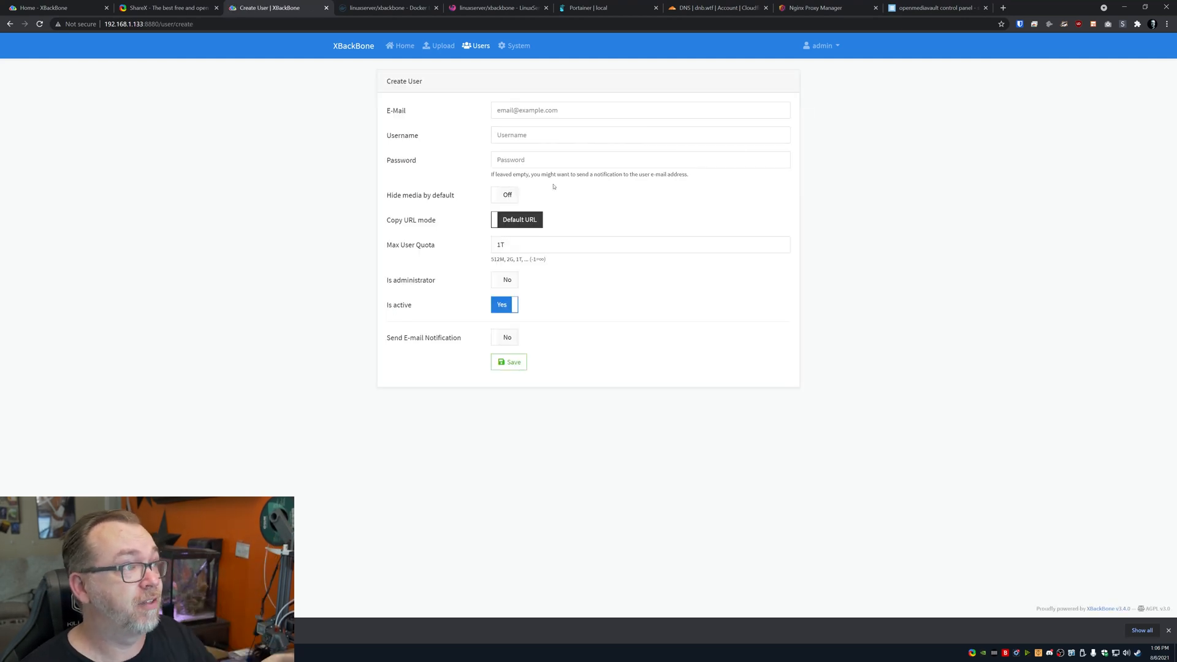
pyautogui.click(546, 239)
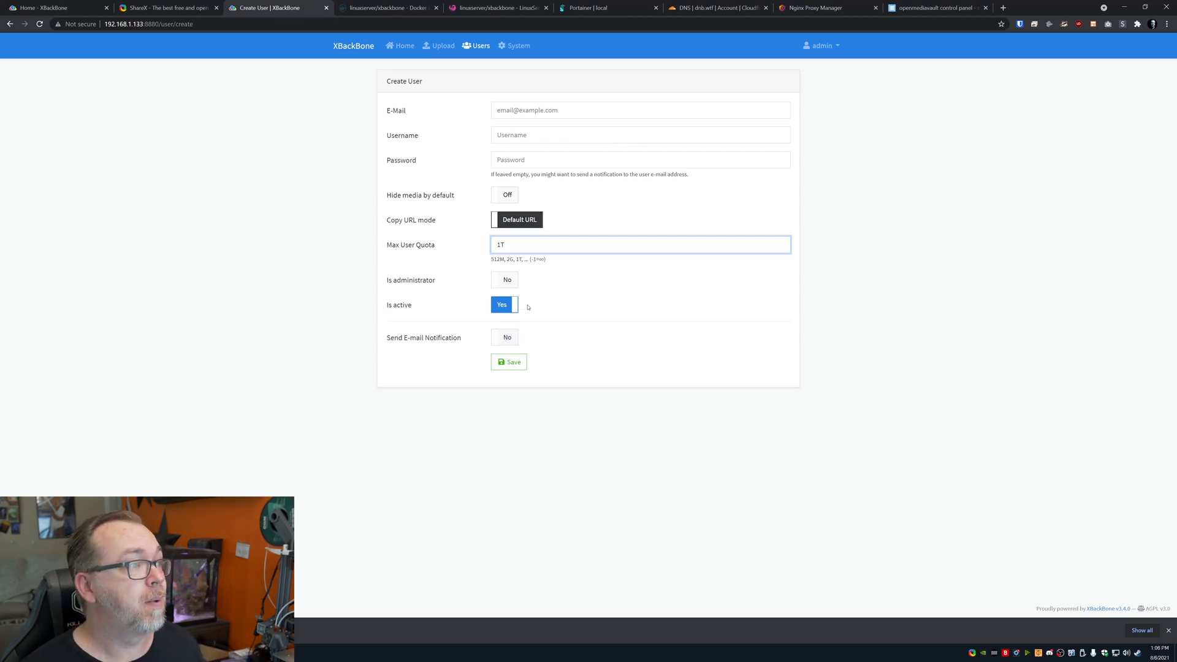
pyautogui.click(507, 46)
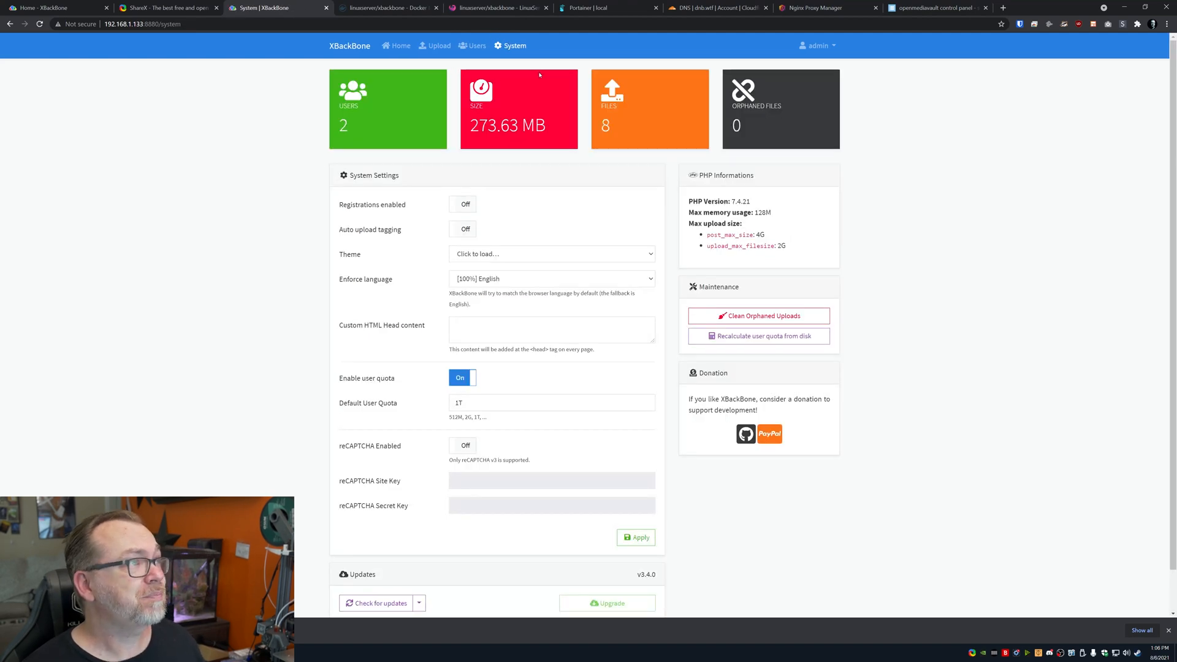
pyautogui.scroll(-1, 482, 217)
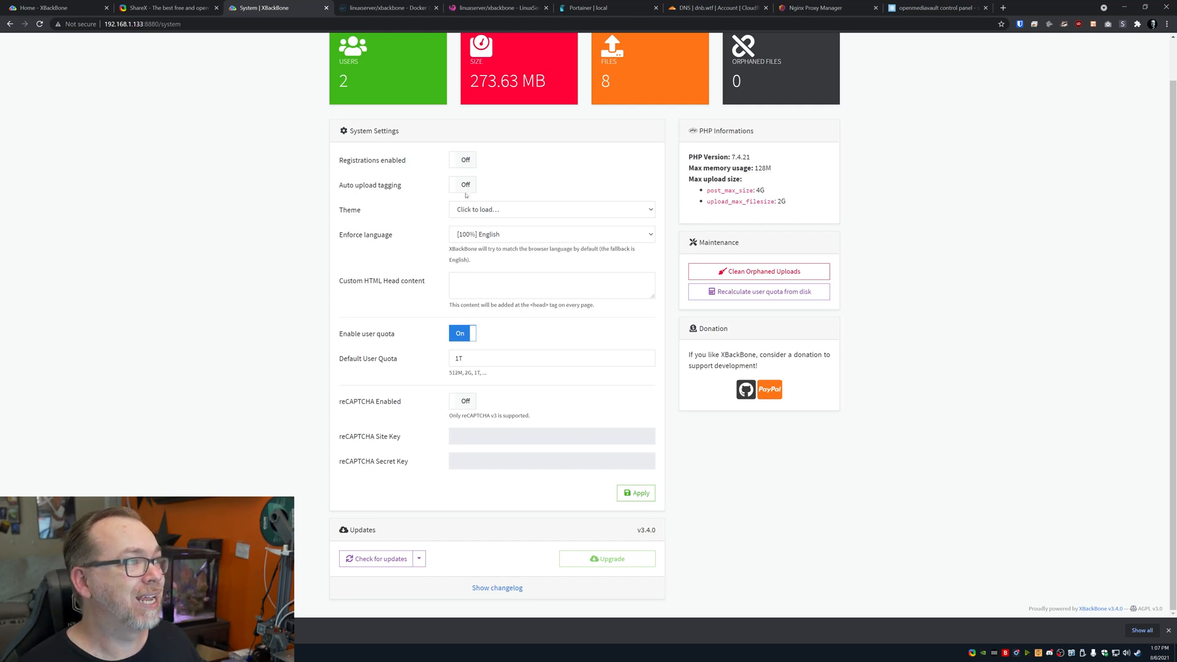
pyautogui.click(468, 210)
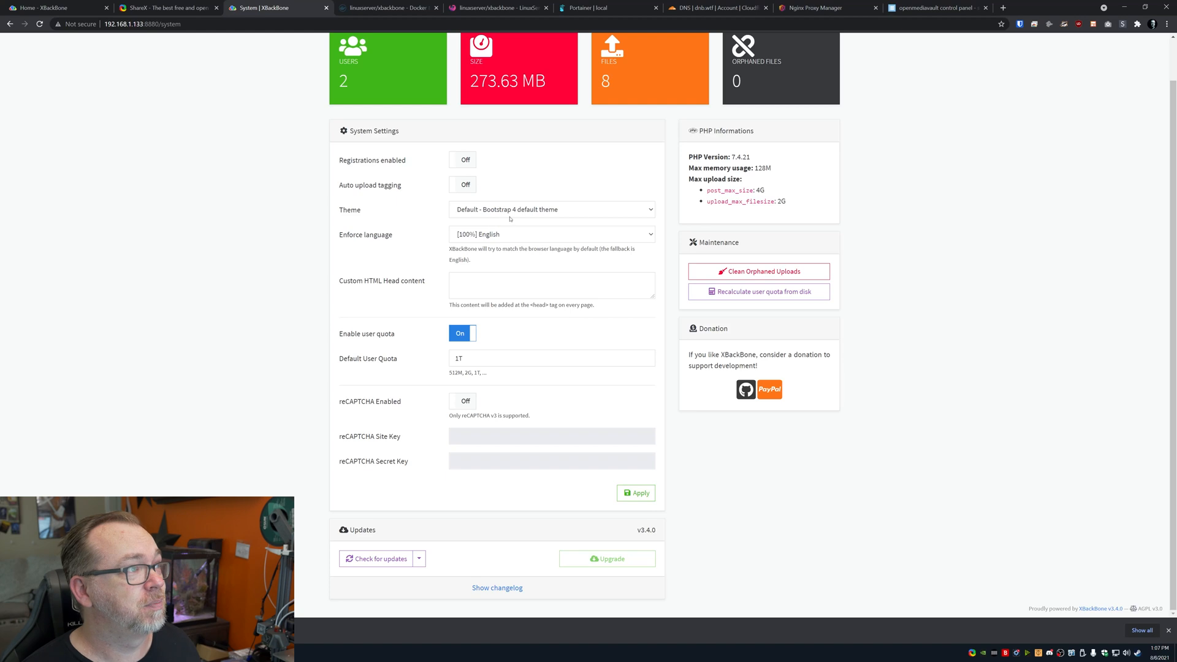
pyautogui.click(468, 211)
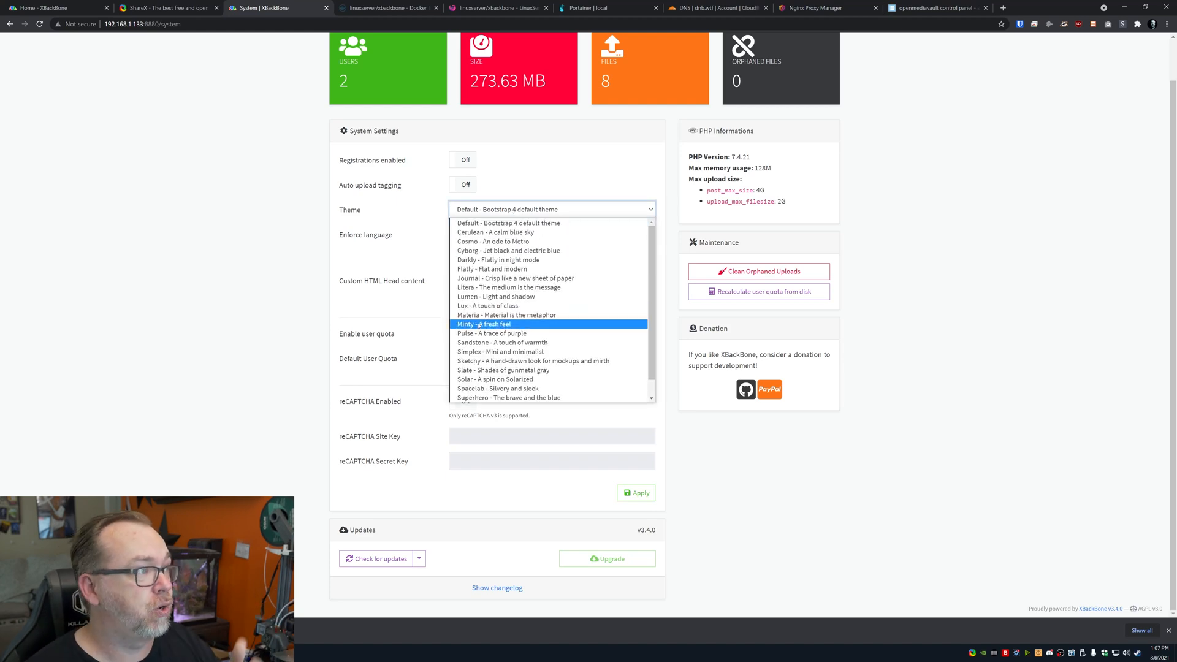
pyautogui.click(292, 263)
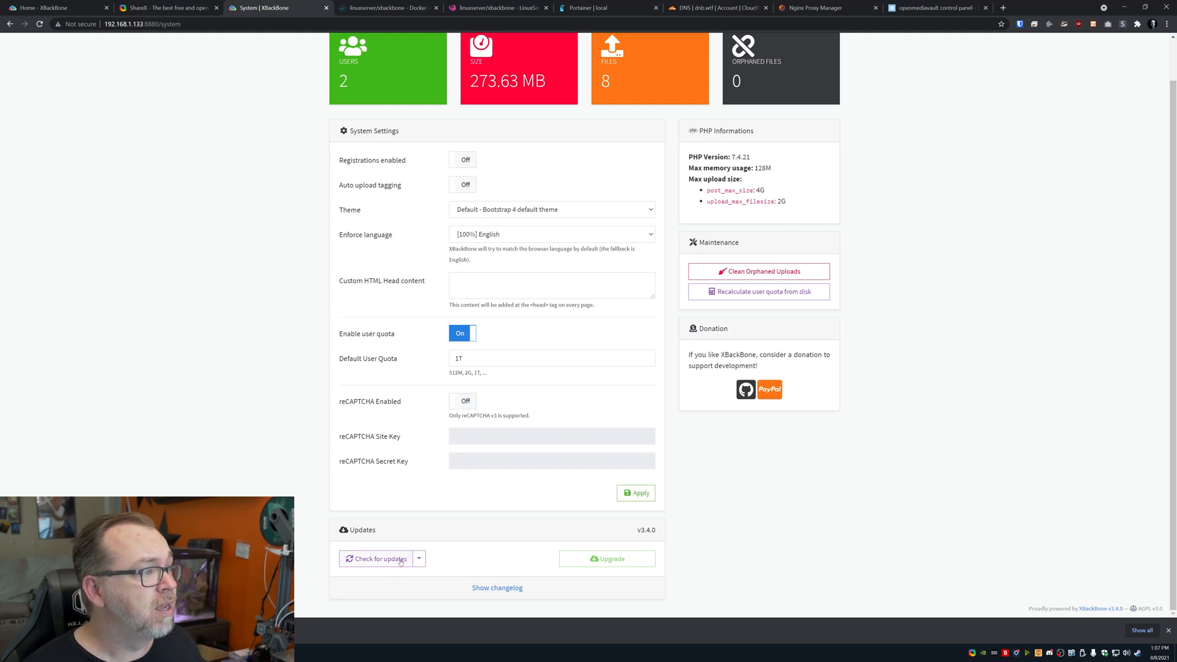
pyautogui.scroll(1, 598, 558)
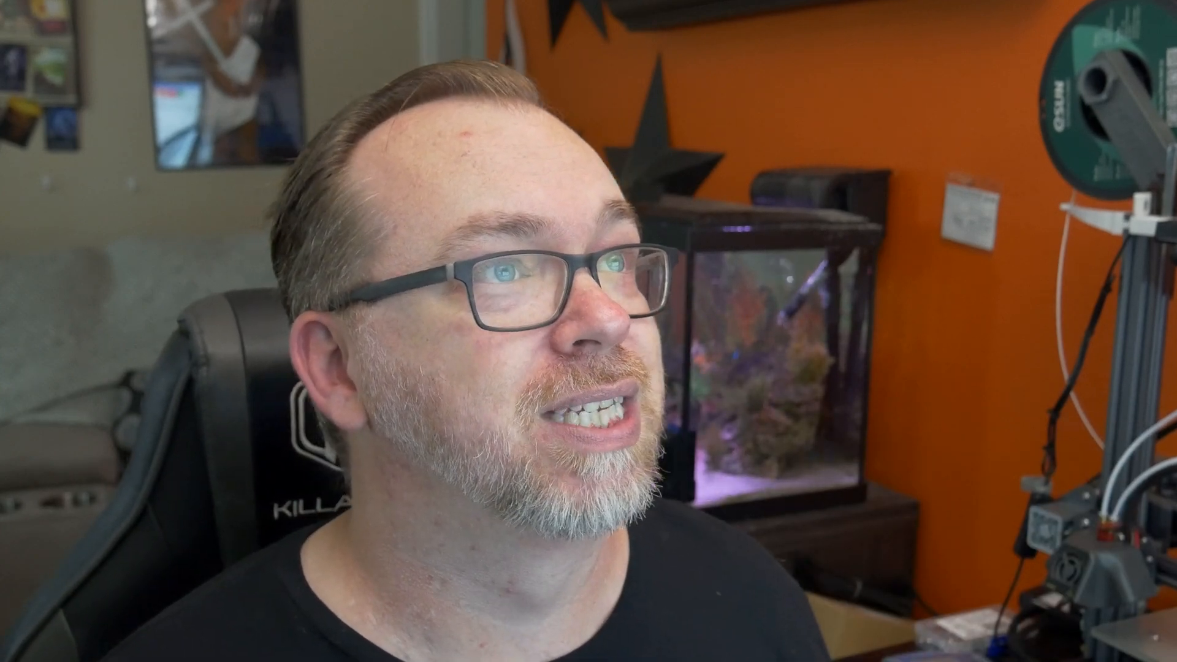
# Generate a new upload token on the admin profile and copy it
pyautogui.click(810, 47)
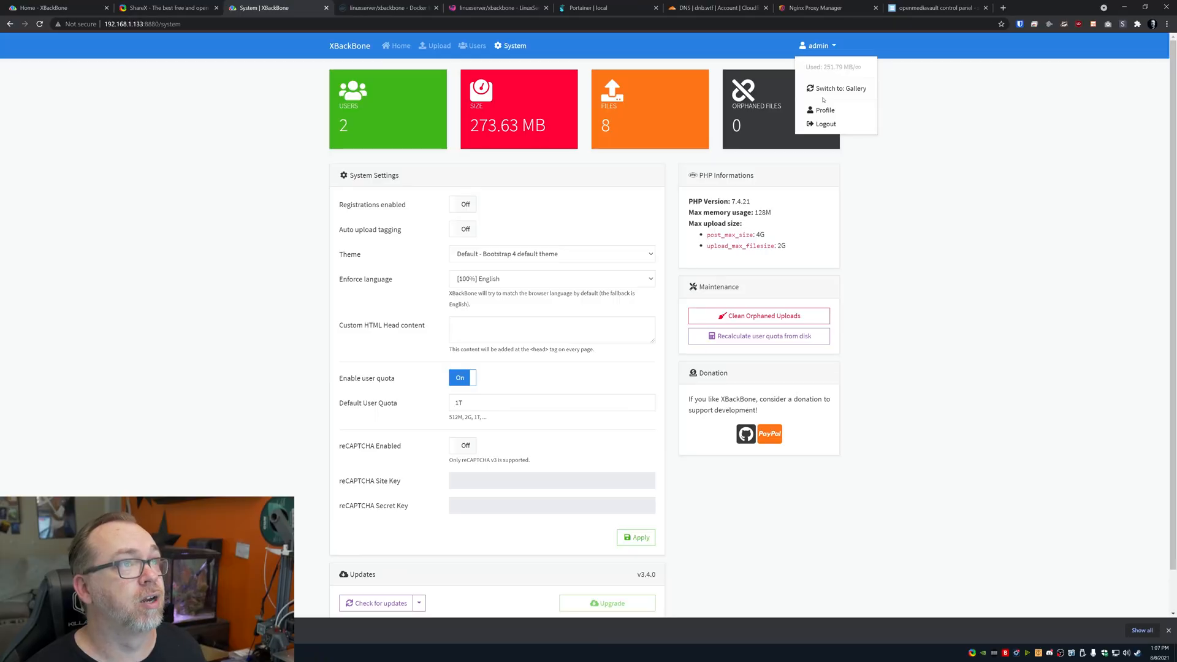
pyautogui.click(824, 110)
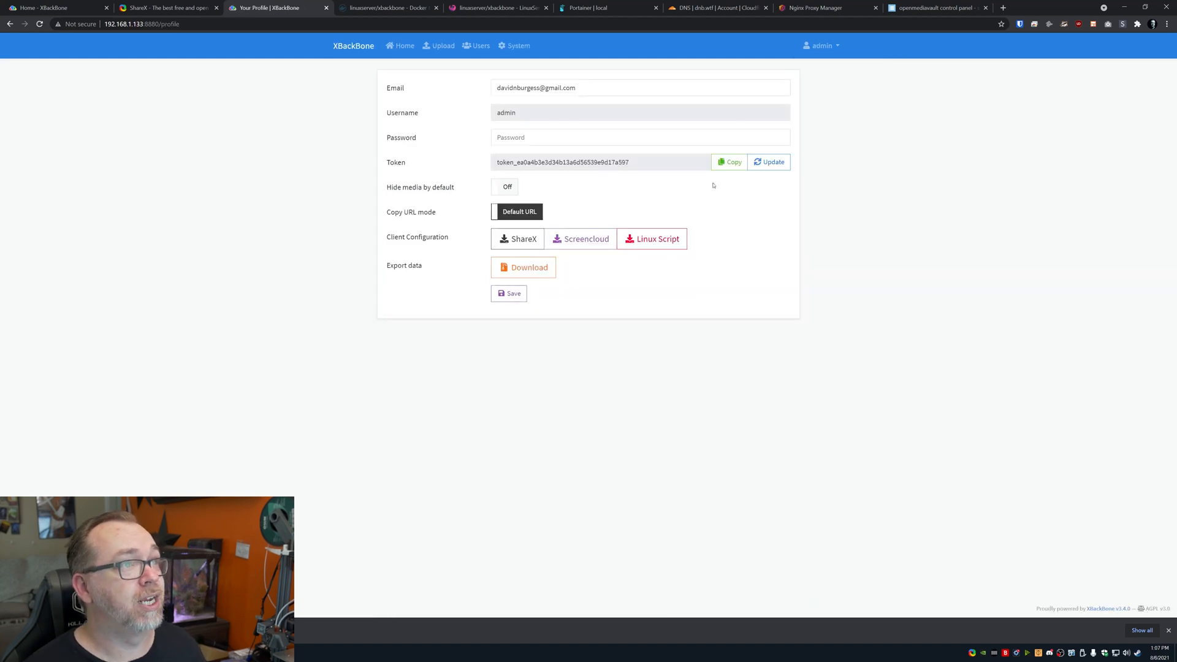
pyautogui.click(776, 167)
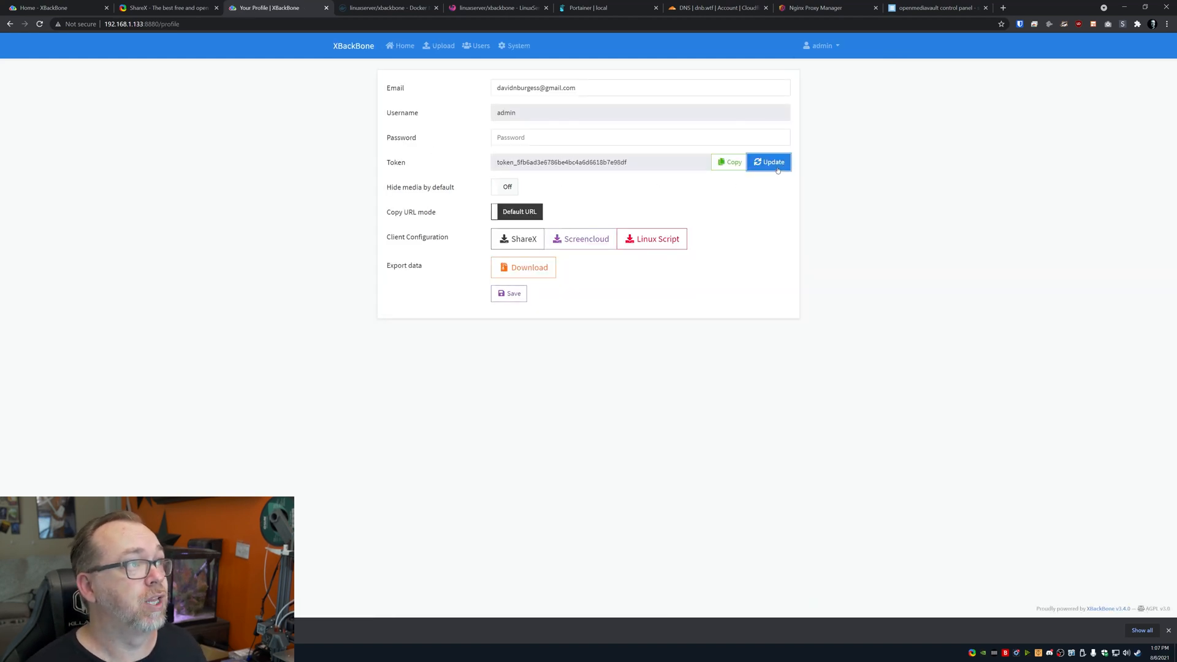
pyautogui.click(735, 163)
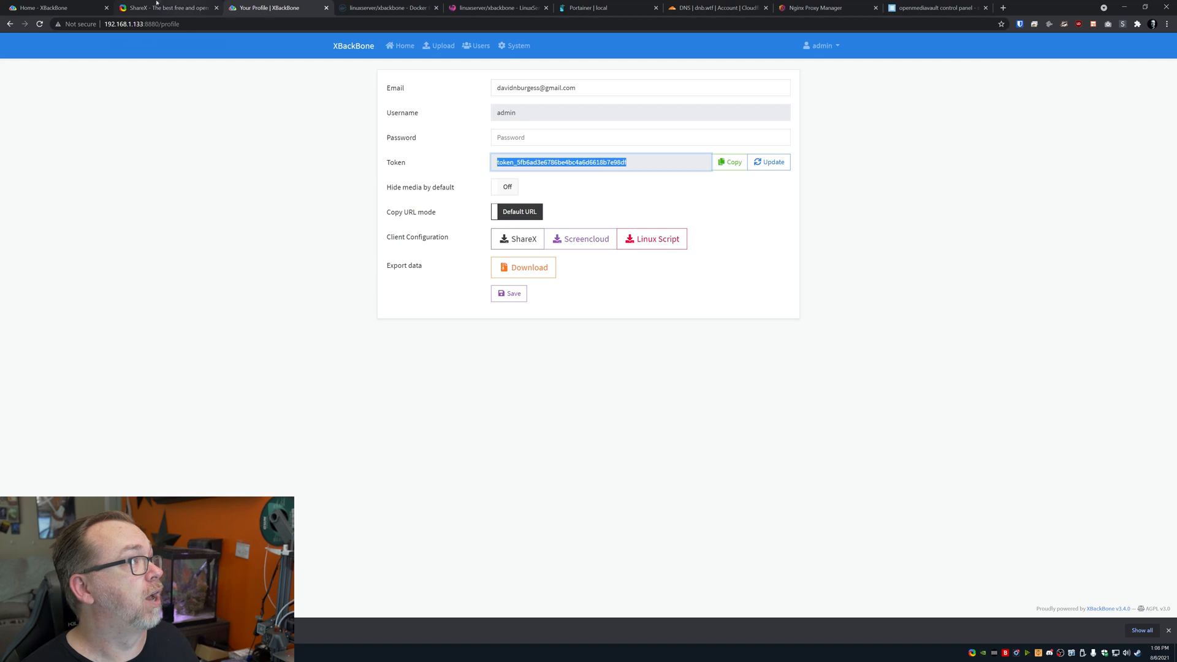
# Download the admin's ShareX client configuration (.sxcu) file
pyautogui.click(55, 7)
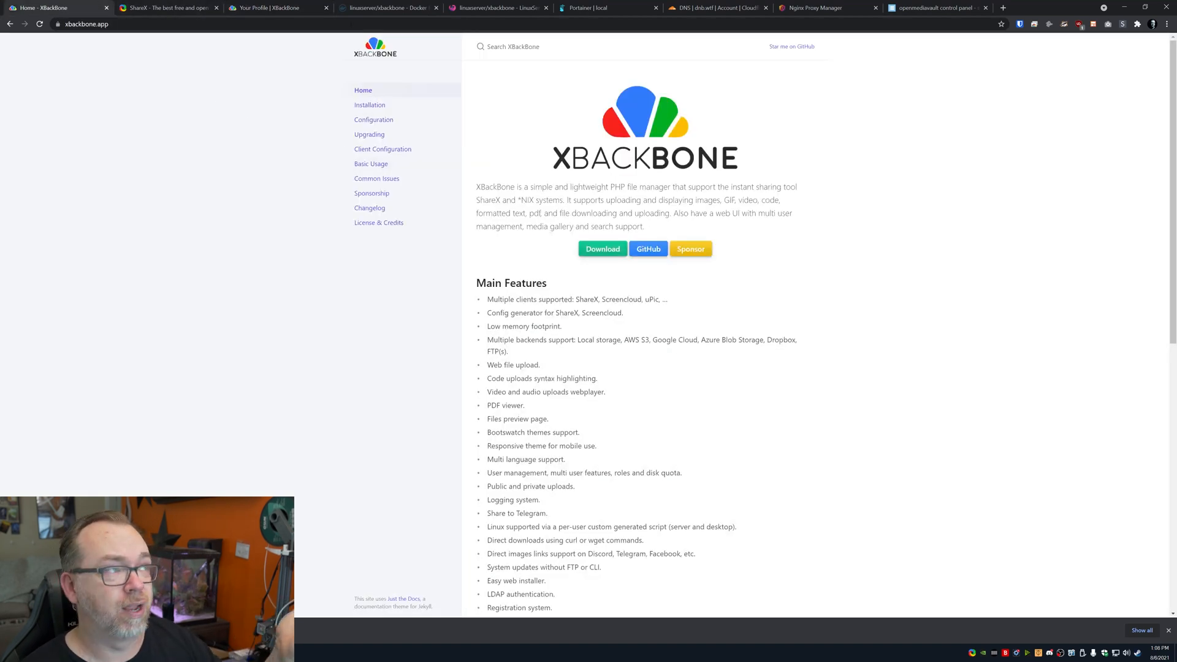
pyautogui.click(304, 8)
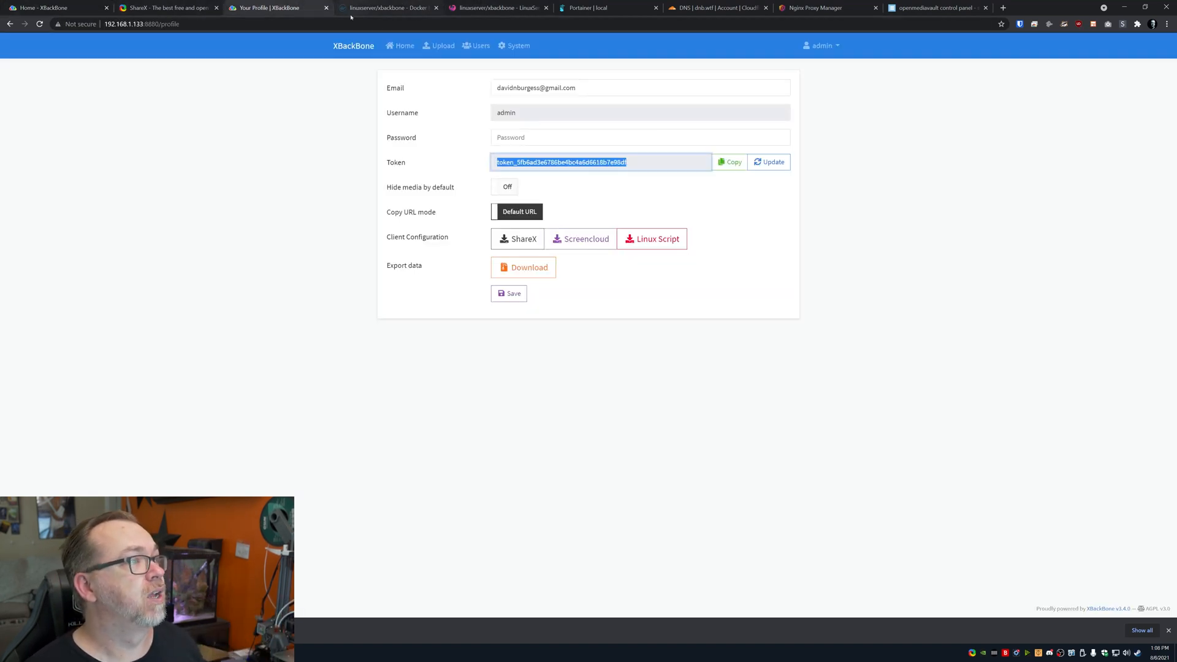
pyautogui.click(519, 238)
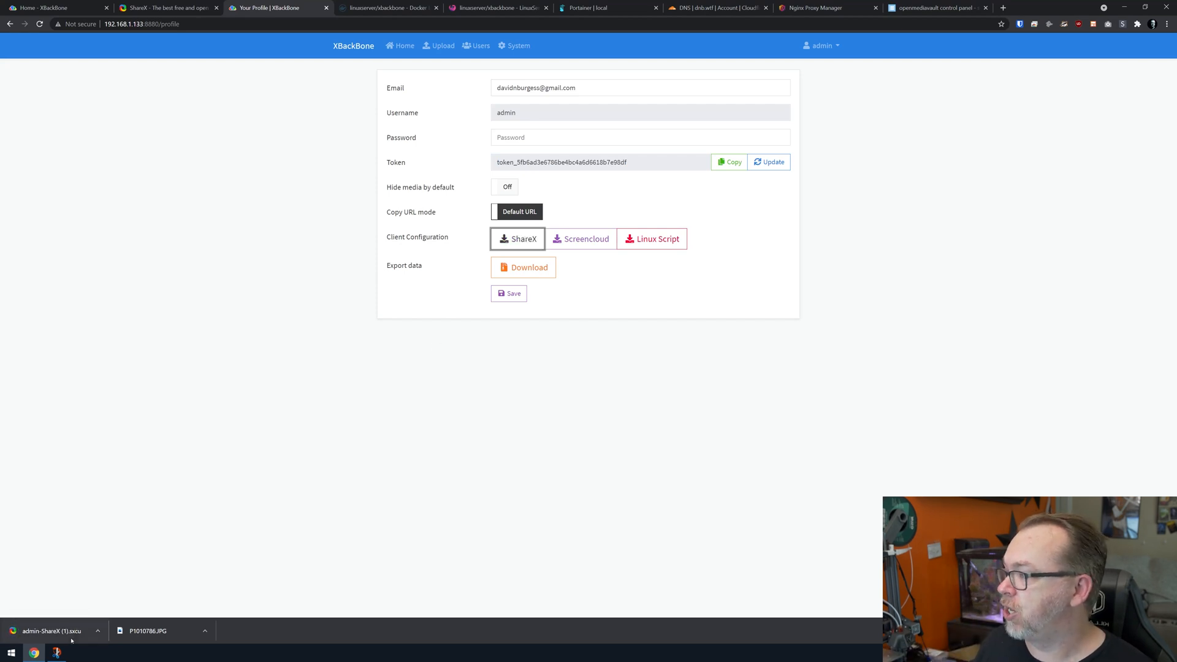
# Load the downloaded .sxcu uploader file into ShareX and bring up its tray menu
pyautogui.rightClick(983, 654)
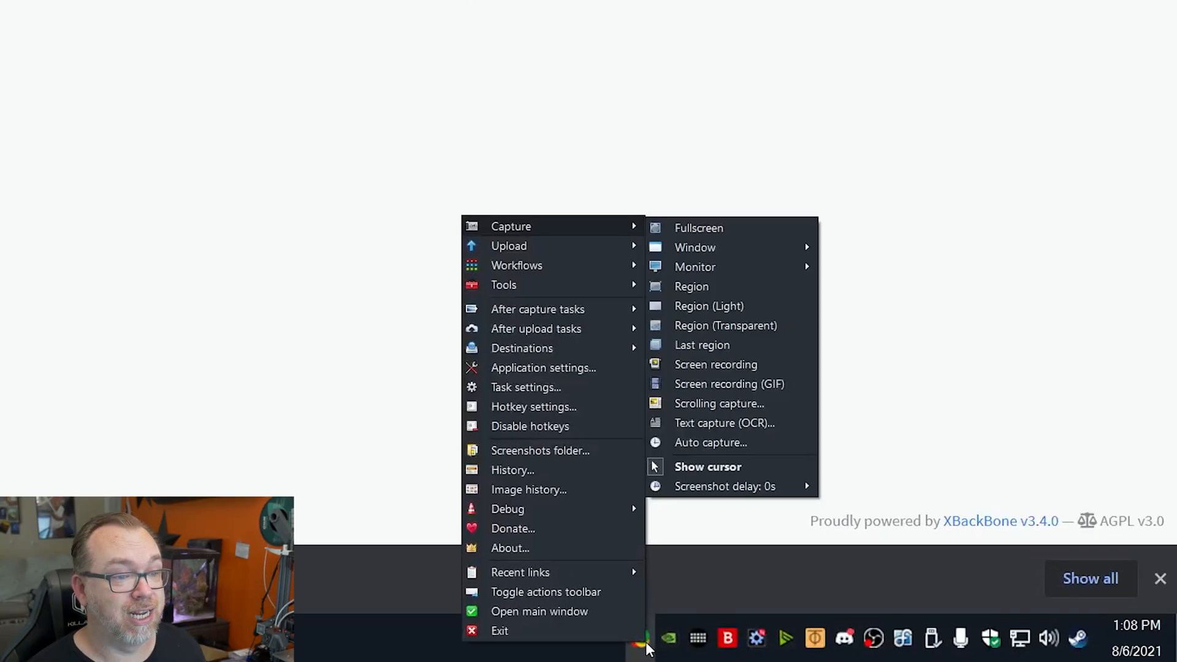
pyautogui.moveTo(523, 228)
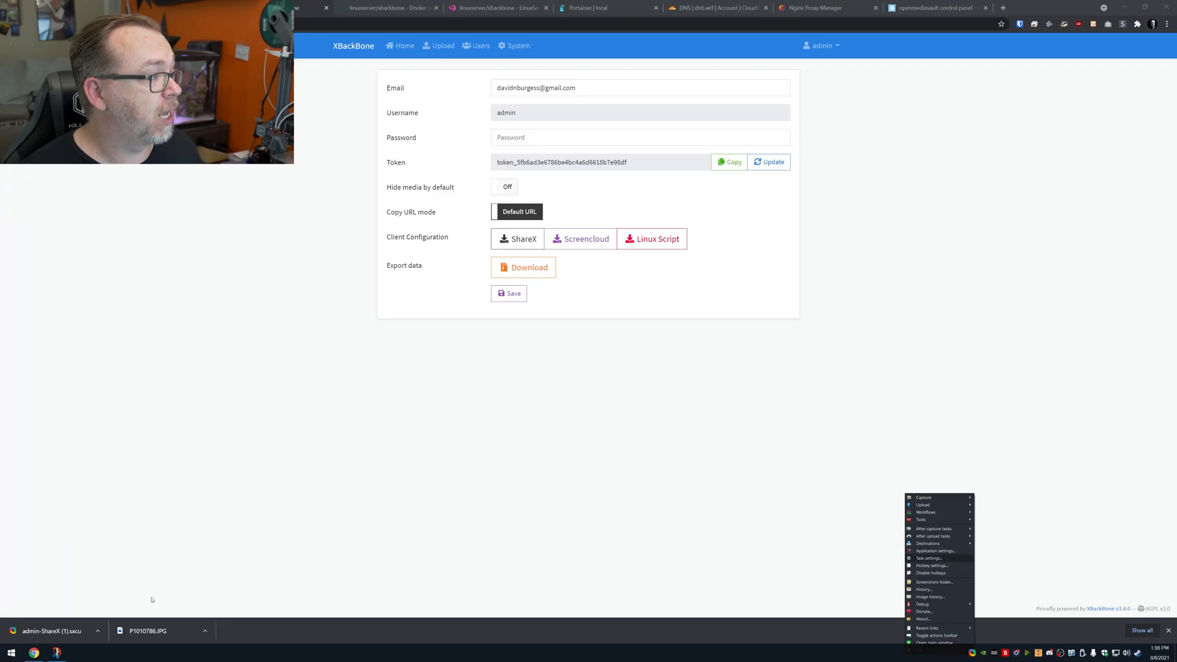
pyautogui.click(43, 632)
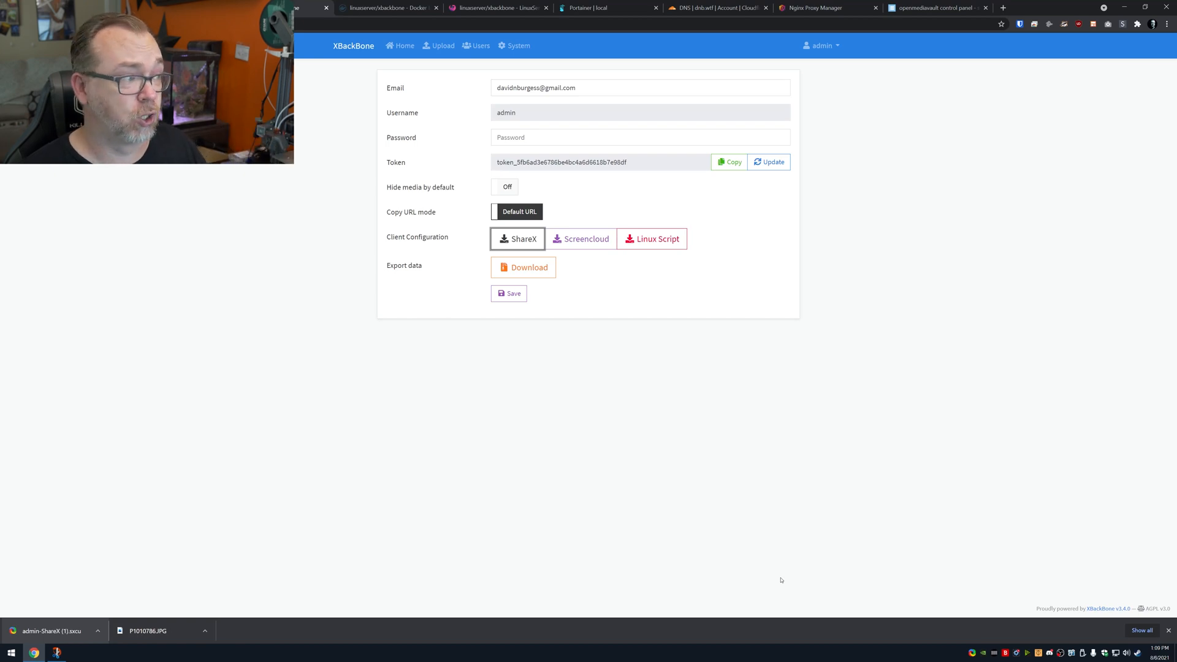
pyautogui.rightClick(972, 653)
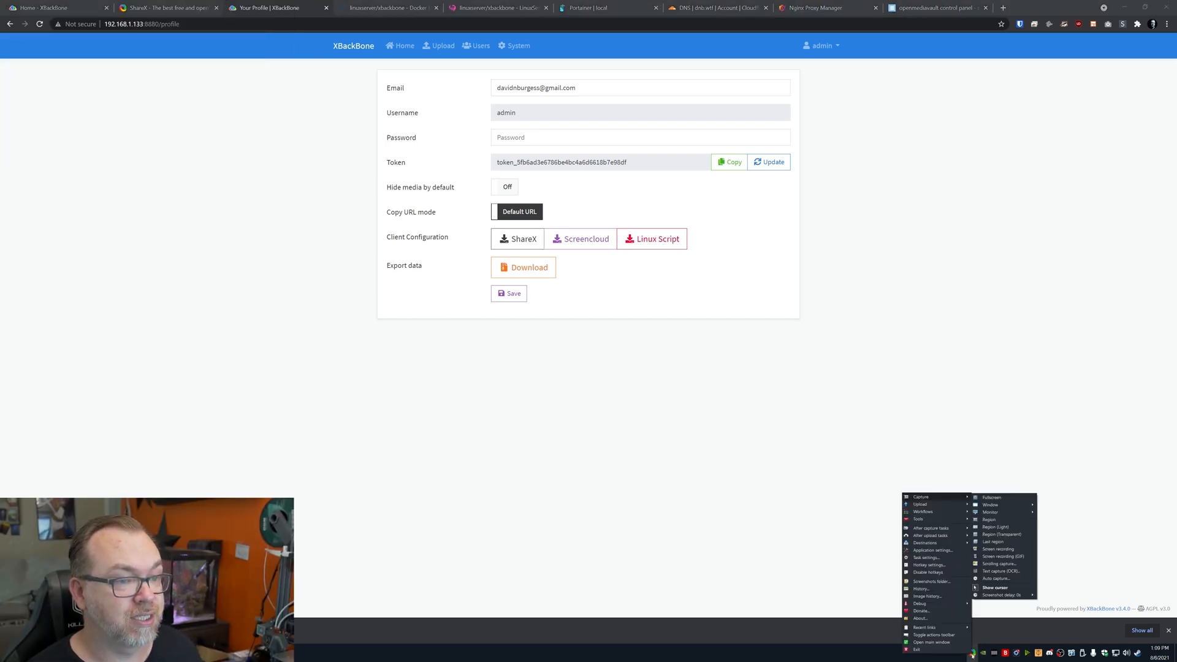
# Capture a screen region and accept 192.168.1.133 as the active custom uploader
pyautogui.click(992, 520)
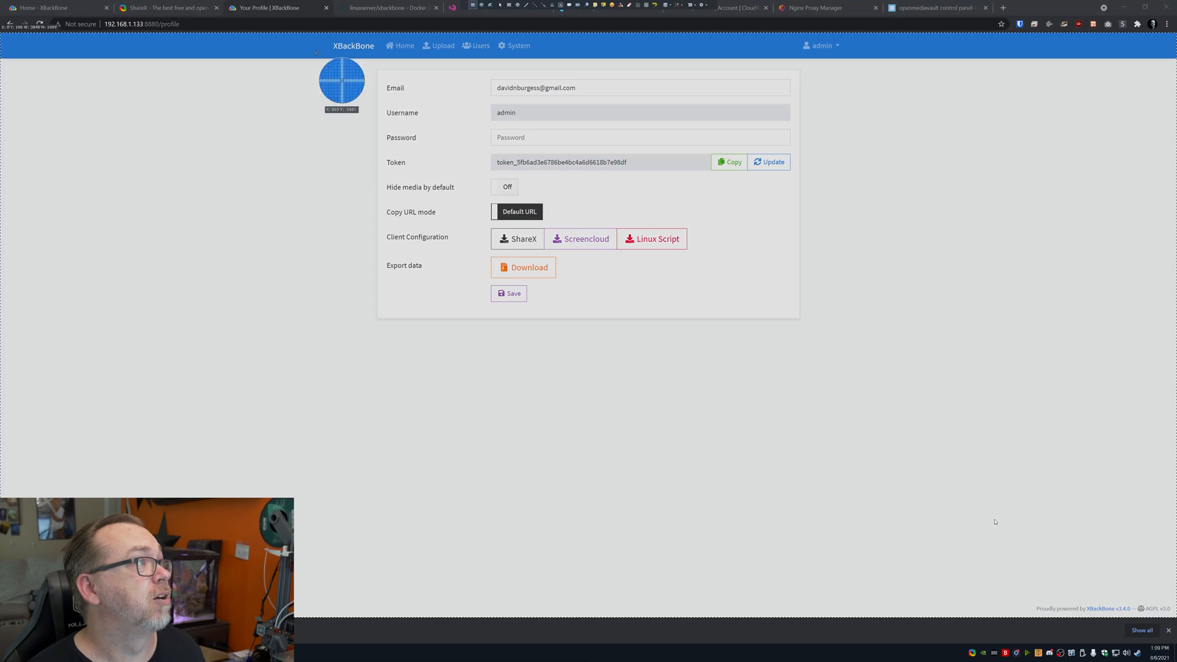
pyautogui.moveTo(316, 35); pyautogui.dragTo(833, 344)
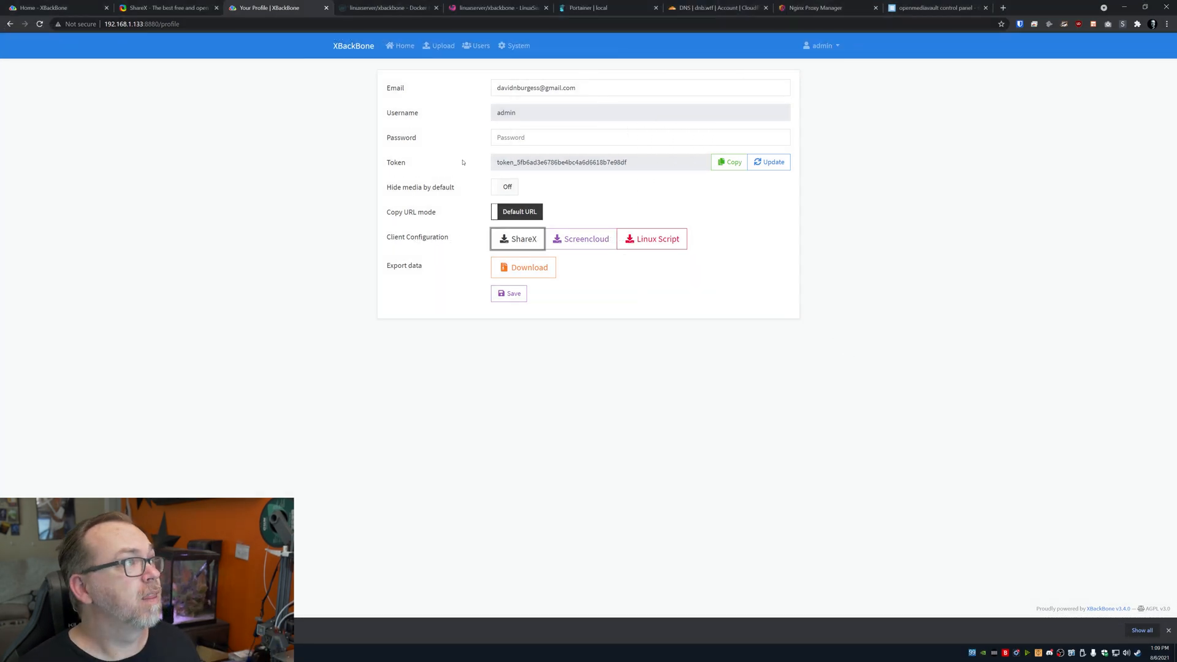
pyautogui.click(393, 47)
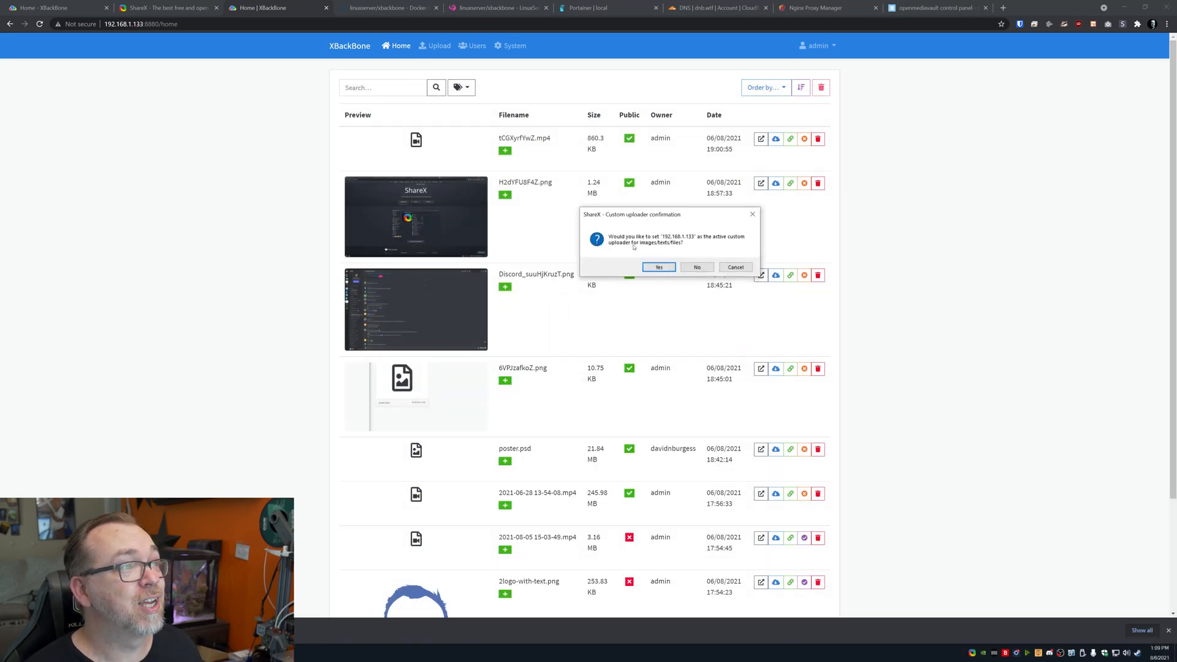
pyautogui.click(660, 268)
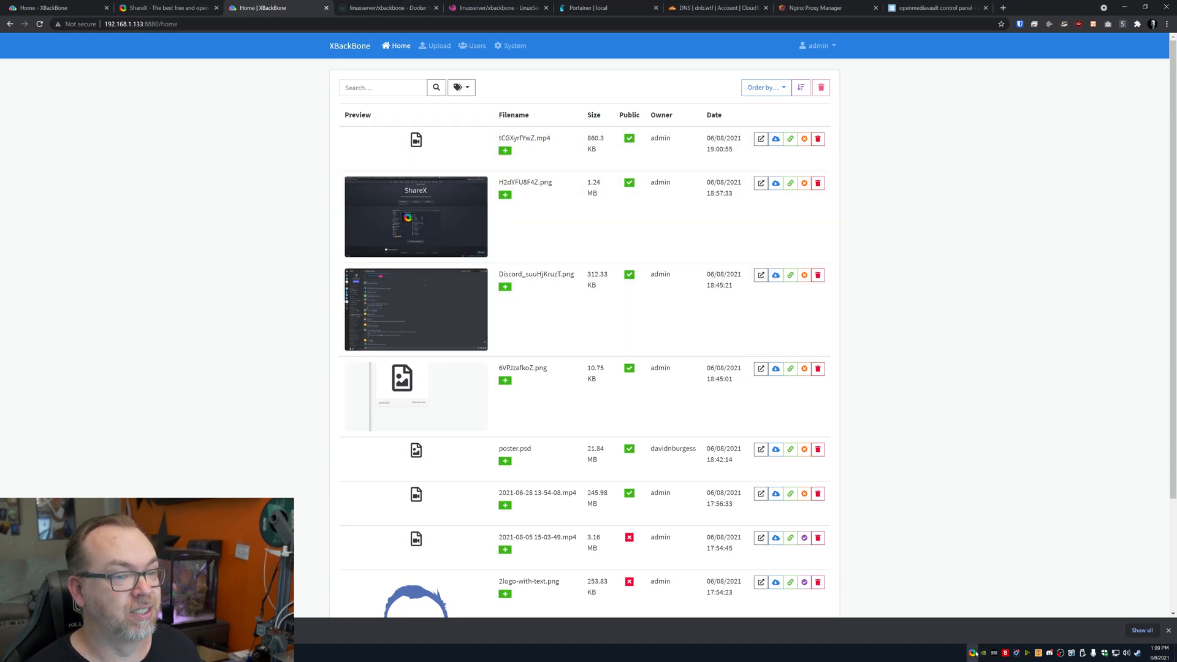
# Screenshot the Users table with a ShareX region capture and view it in the file list
pyautogui.click(473, 46)
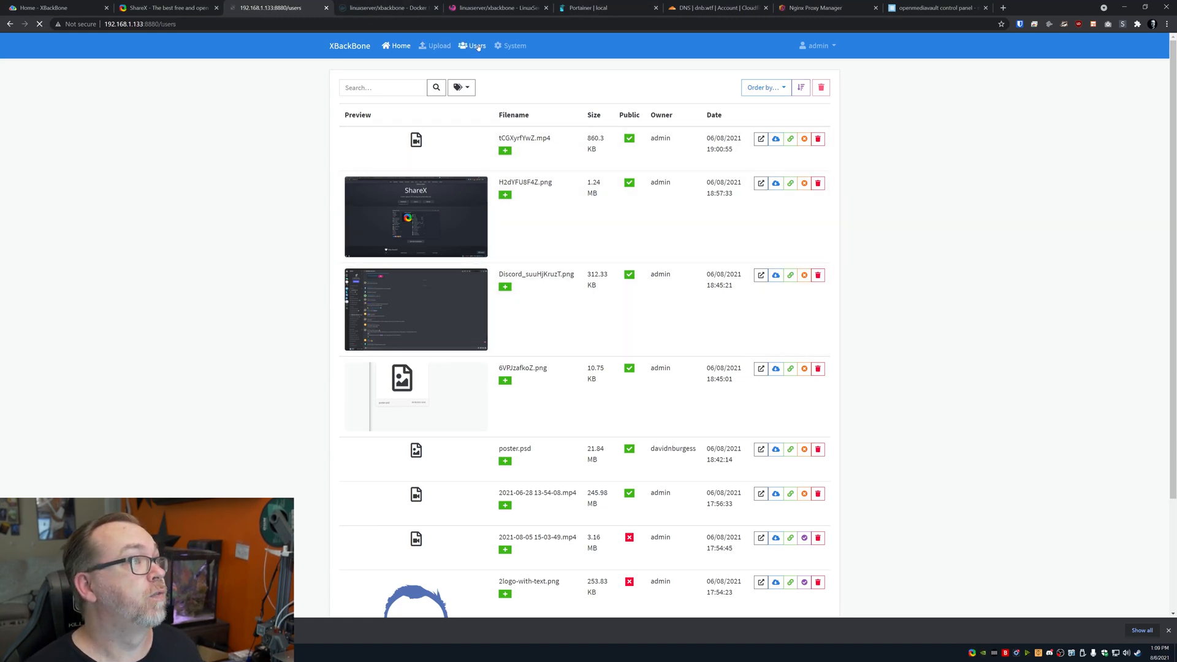
pyautogui.rightClick(972, 652)
pyautogui.moveTo(926, 498)
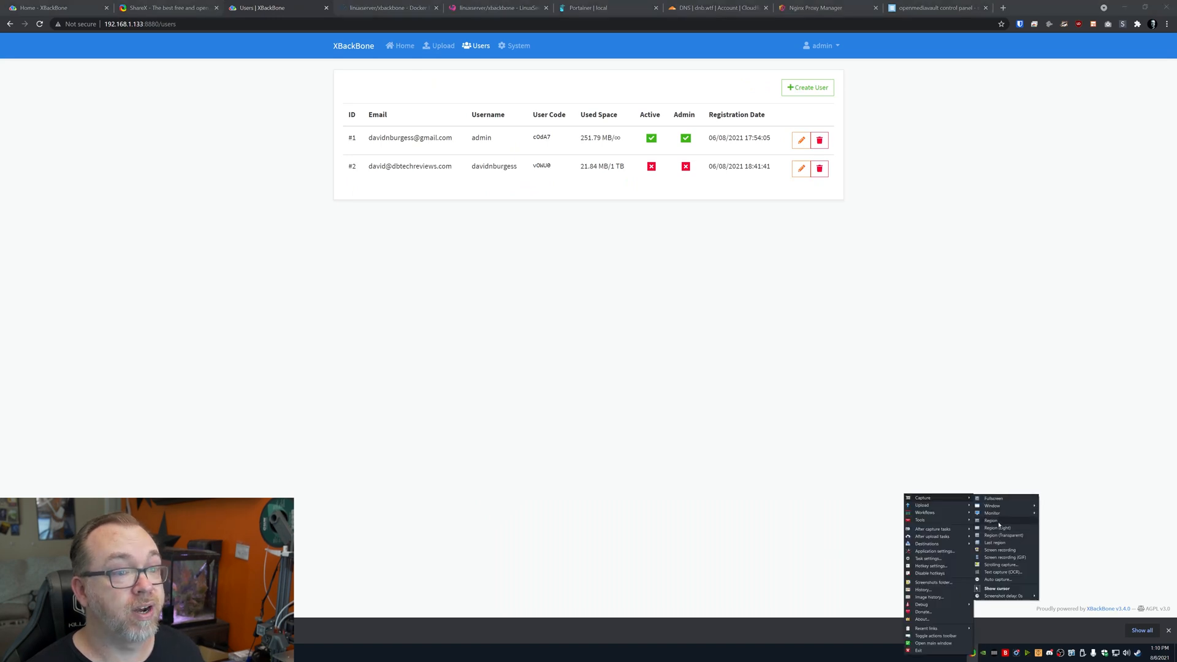
pyautogui.click(998, 522)
pyautogui.moveTo(299, 34); pyautogui.dragTo(898, 258)
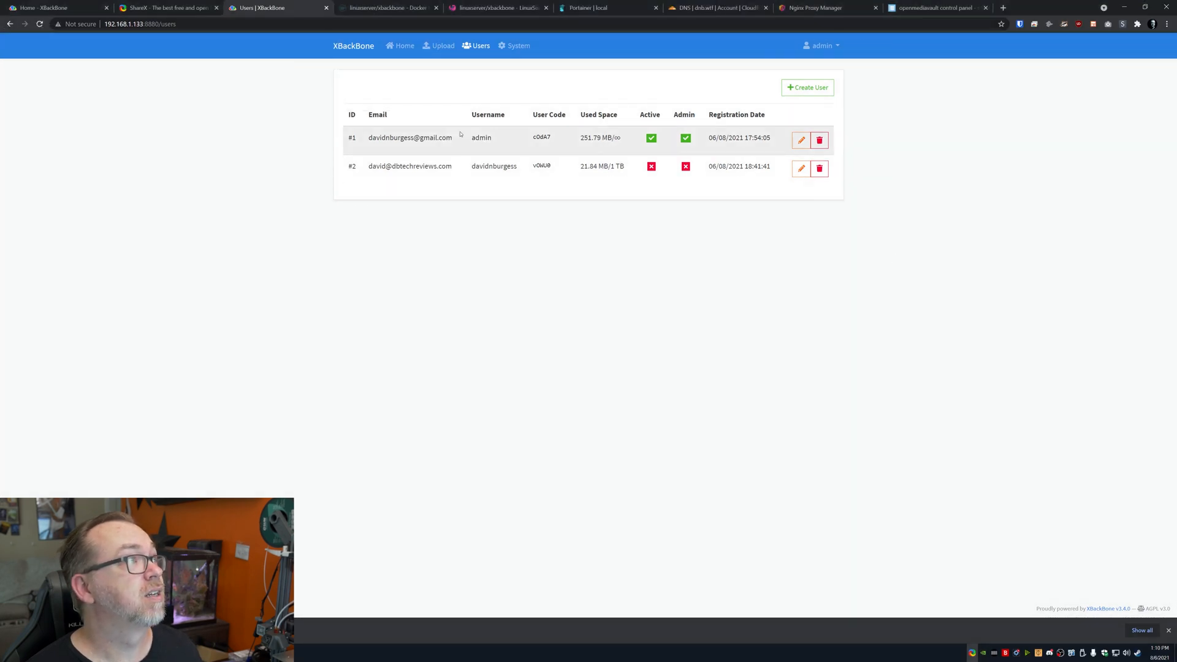
pyautogui.click(366, 51)
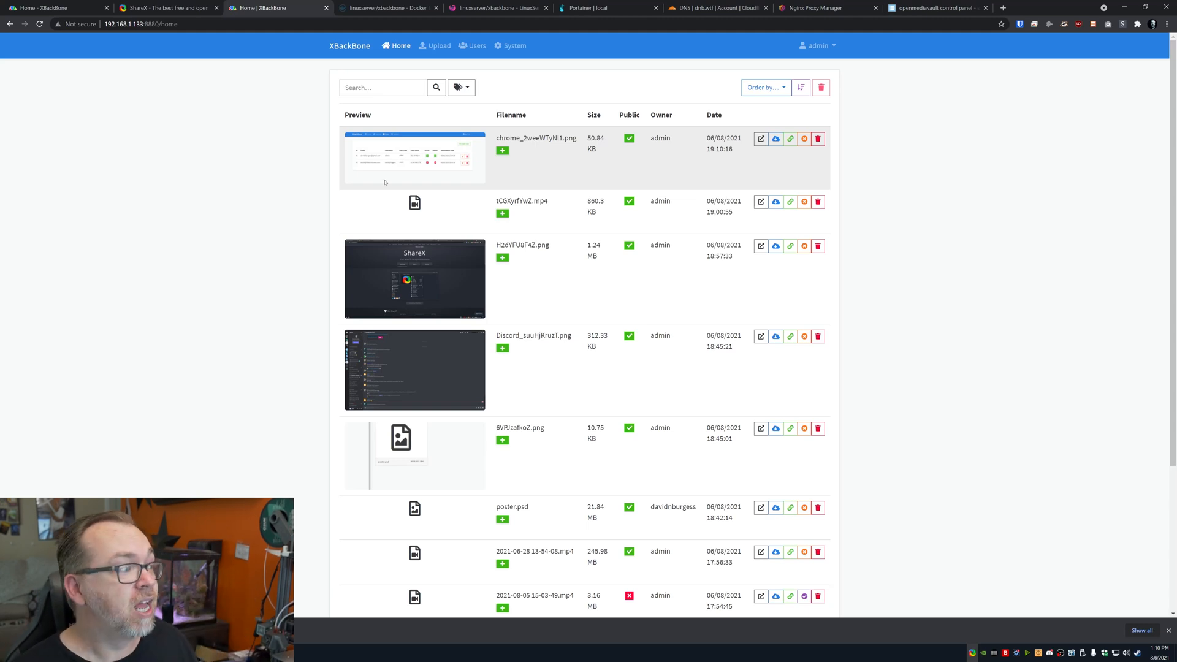
# Go to the admin's profile page through the account menu
pyautogui.click(797, 48)
pyautogui.click(838, 106)
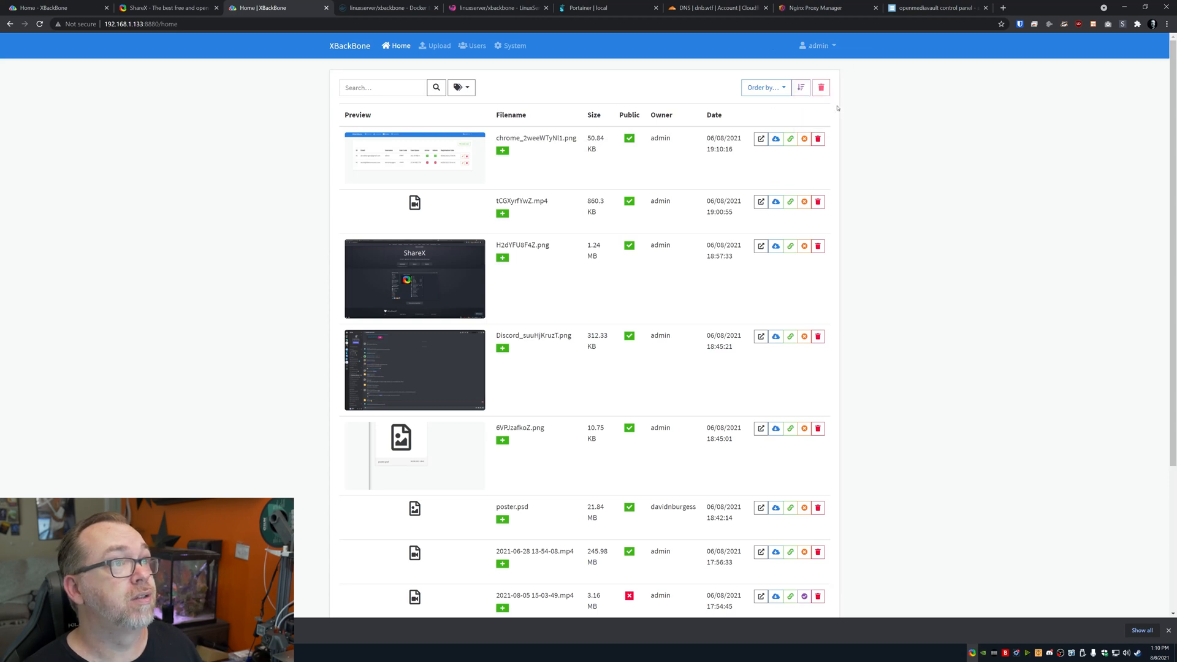
pyautogui.click(836, 49)
pyautogui.click(820, 111)
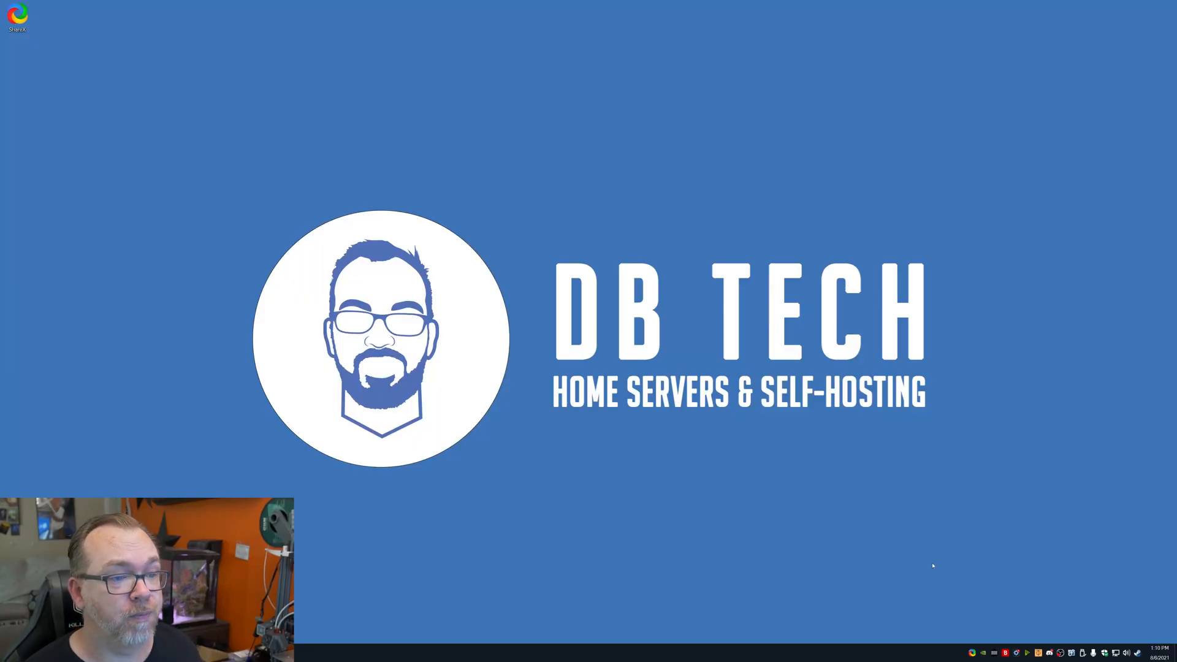
# Record the area around the DB Tech logo while moving a window, then stop recording
pyautogui.rightClick(972, 653)
pyautogui.moveTo(966, 499)
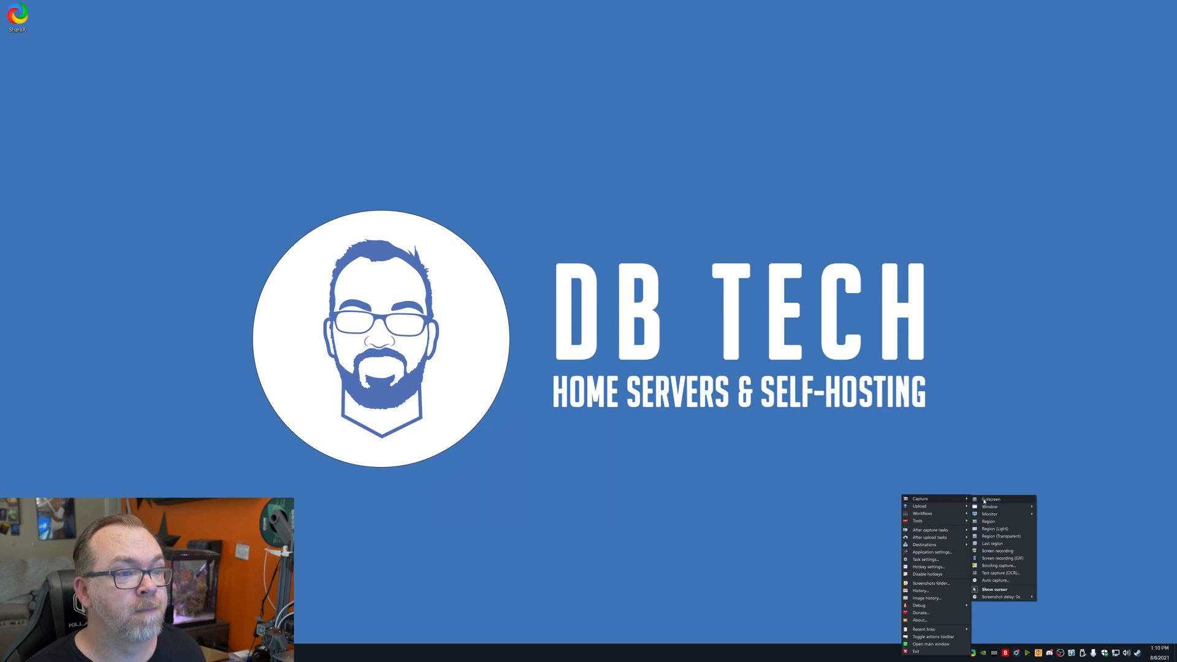
pyautogui.click(1015, 551)
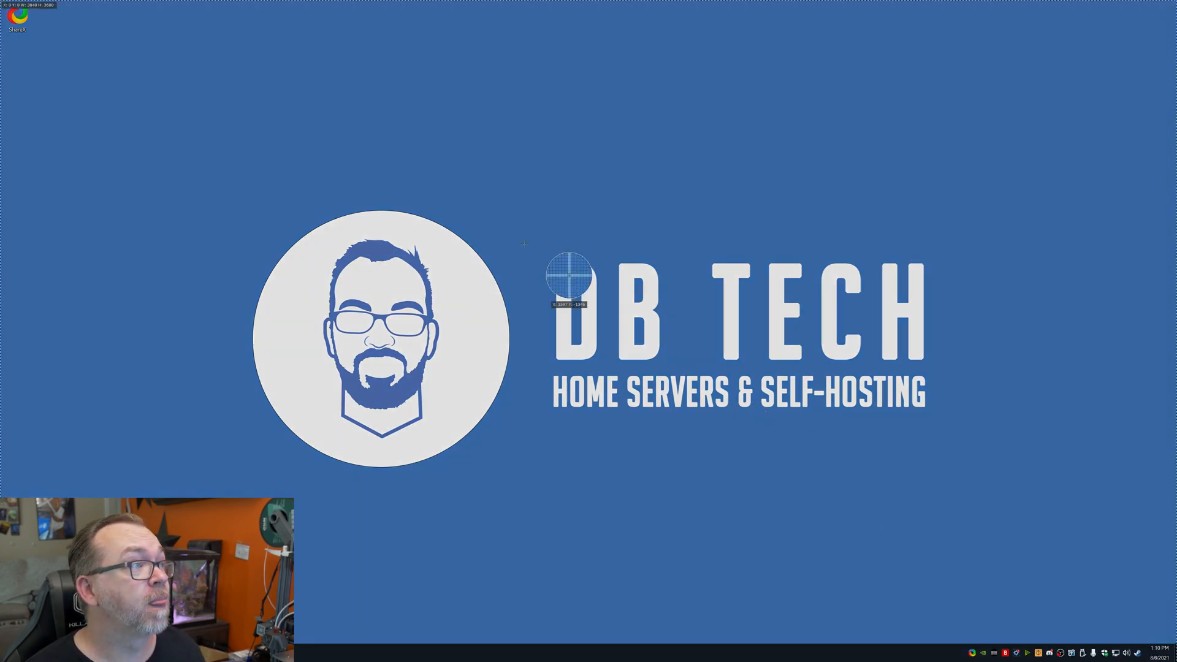
pyautogui.moveTo(241, 103); pyautogui.dragTo(993, 505)
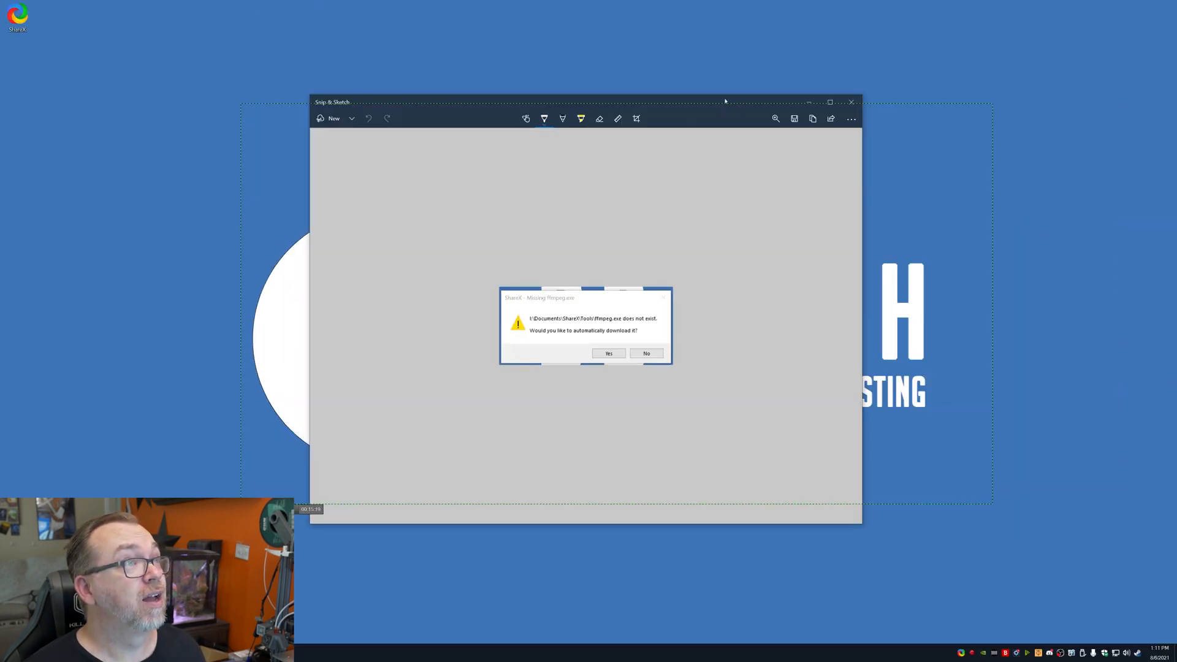
pyautogui.moveTo(726, 98)
pyautogui.mouseDown()
pyautogui.moveTo(766, 450)
pyautogui.moveTo(718, 574)
pyautogui.moveTo(754, 364)
pyautogui.moveTo(871, 175)
pyautogui.moveTo(814, 141)
pyautogui.moveTo(537, 82)
pyautogui.moveTo(821, 189)
pyautogui.mouseUp()
pyautogui.press('shift+Print')
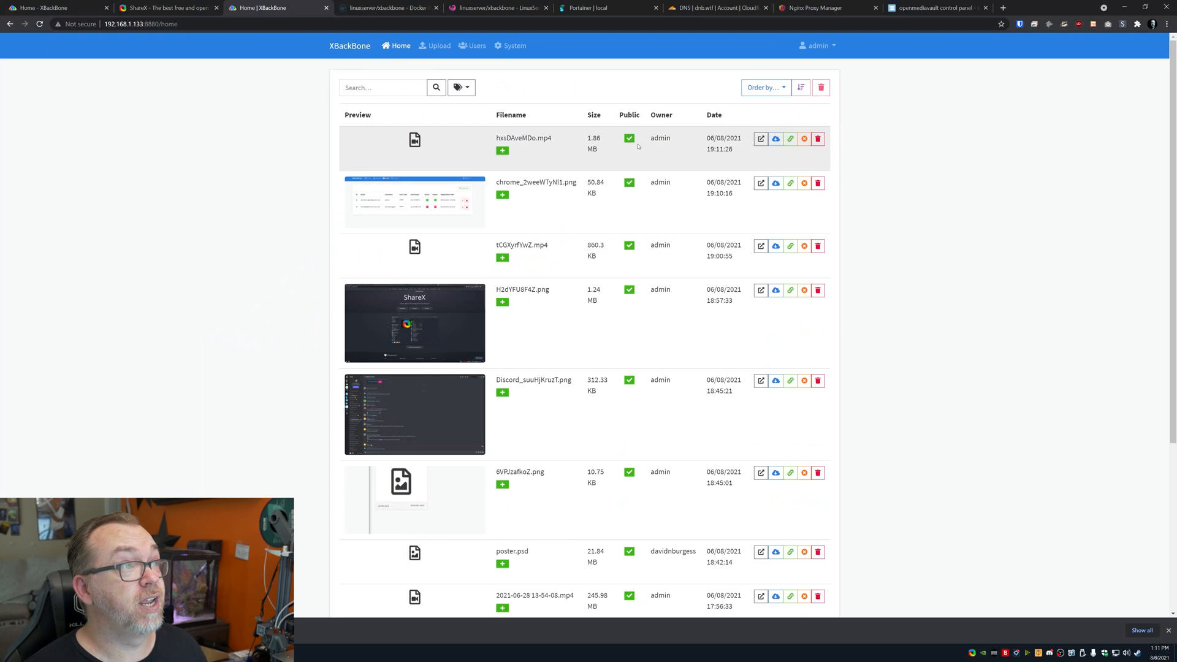
# Play the top-row MP4 screen recording in a new tab
pyautogui.click(760, 139)
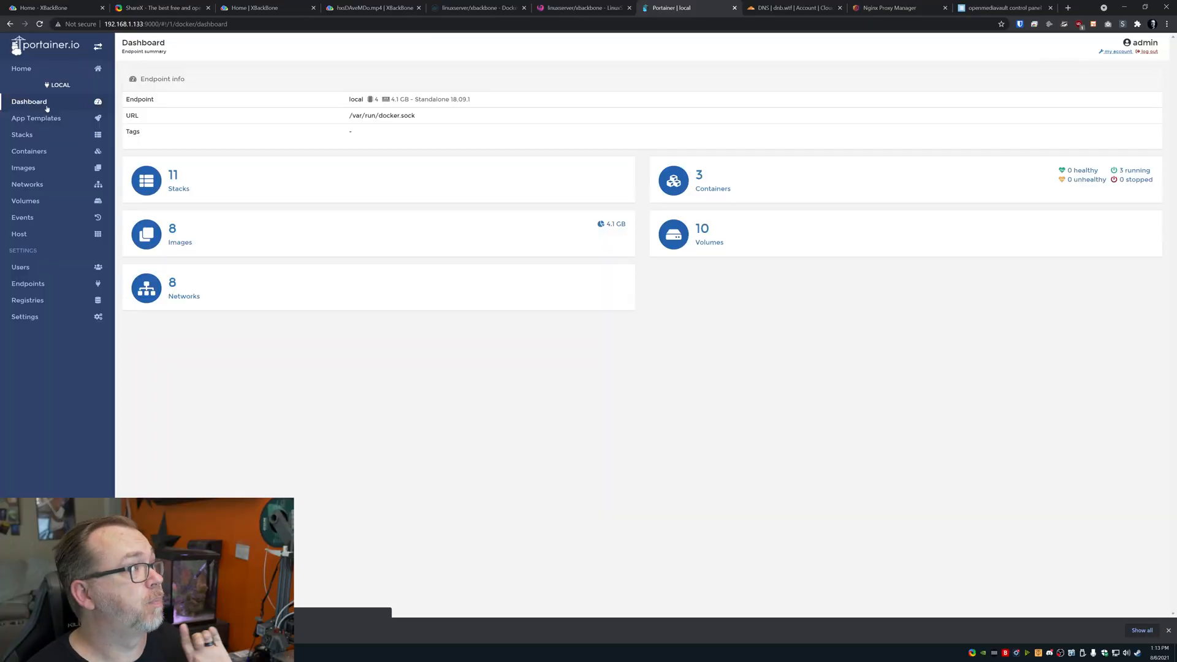
# Add a Portainer stack named xbackbone holding the pasted linuxserver xbackbone compose file
pyautogui.click(33, 136)
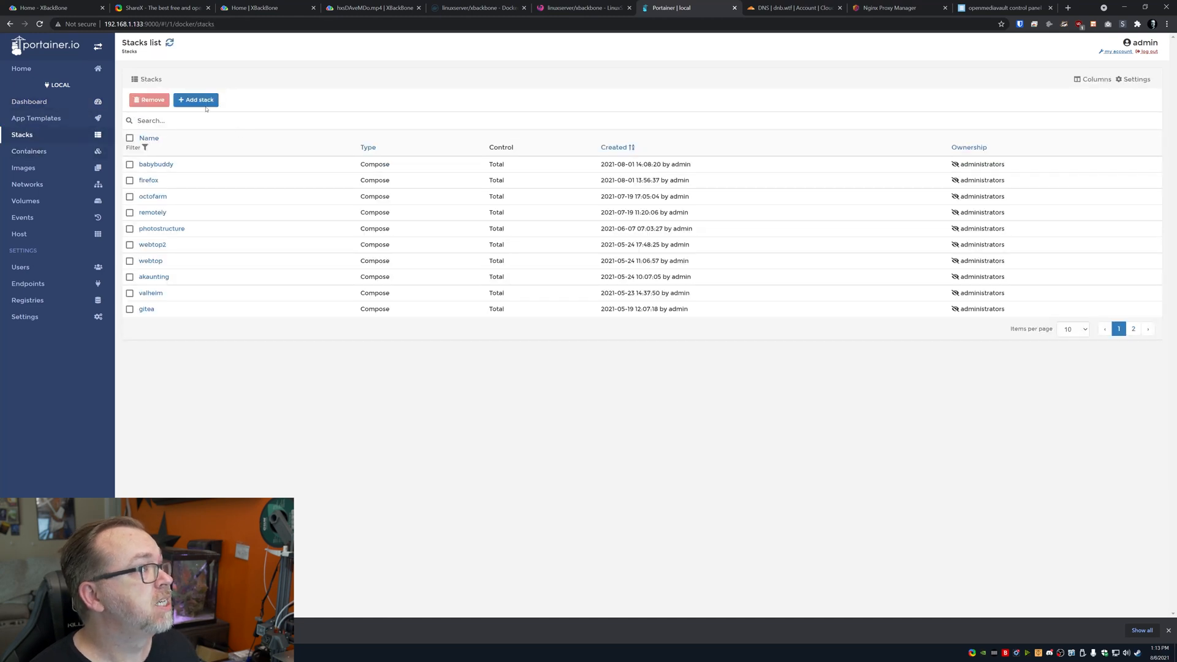
pyautogui.click(196, 99)
pyautogui.hotkey('ctrl', 'v')
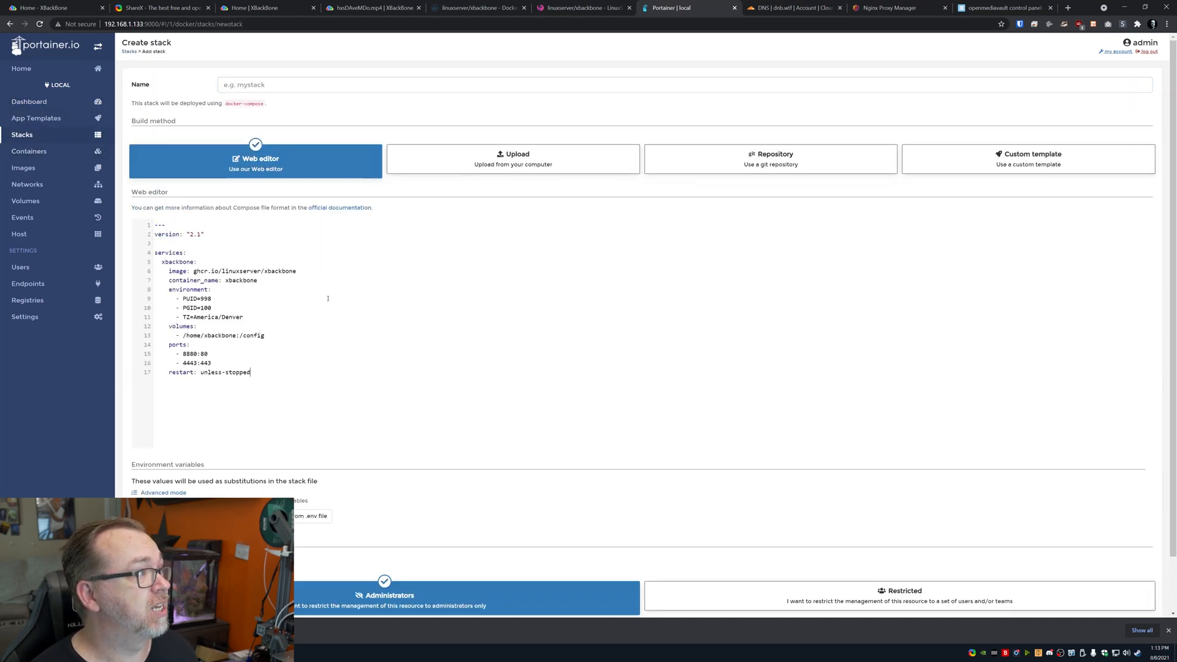
pyautogui.click(263, 85)
pyautogui.hotkey('ctrl', 'v')
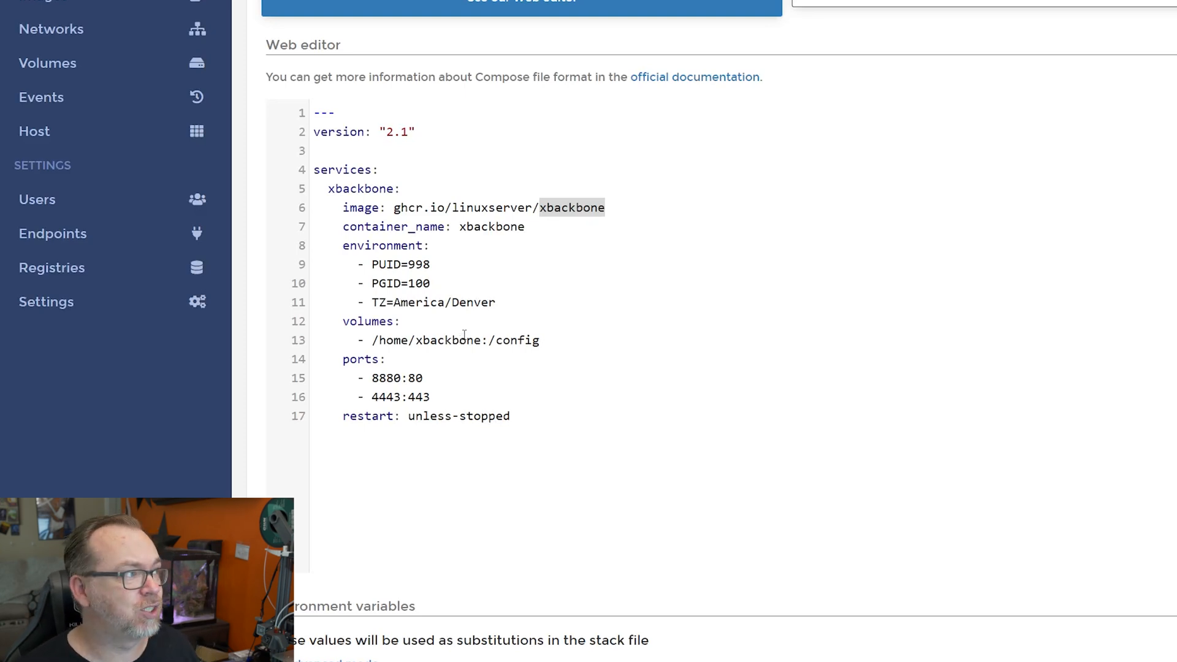
pyautogui.click(468, 127)
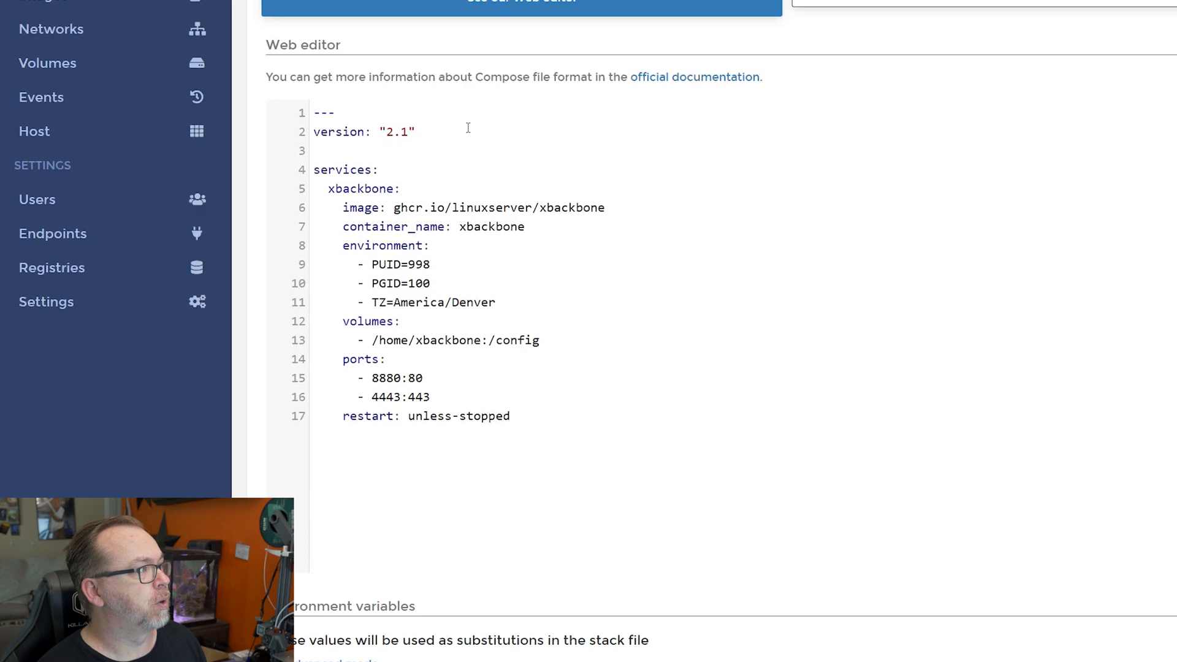
pyautogui.press('Return')
pyautogui.press('Return')
pyautogui.write('volumes:')
pyautogui.press('Return')
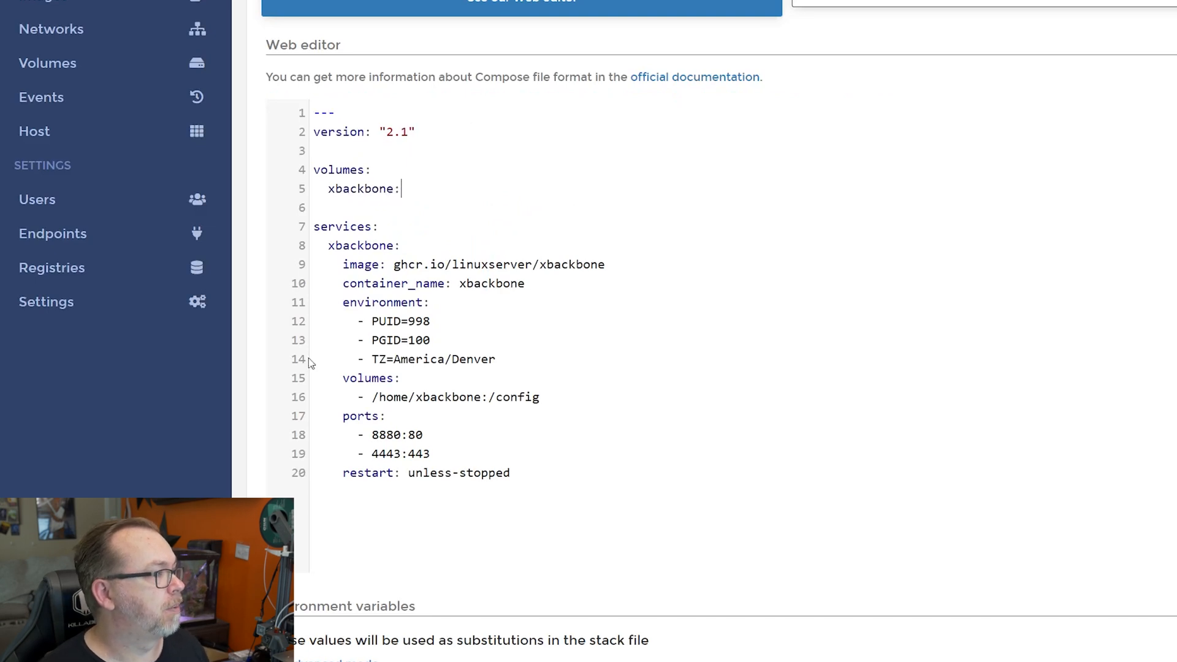
pyautogui.moveTo(374, 396); pyautogui.dragTo(409, 395)
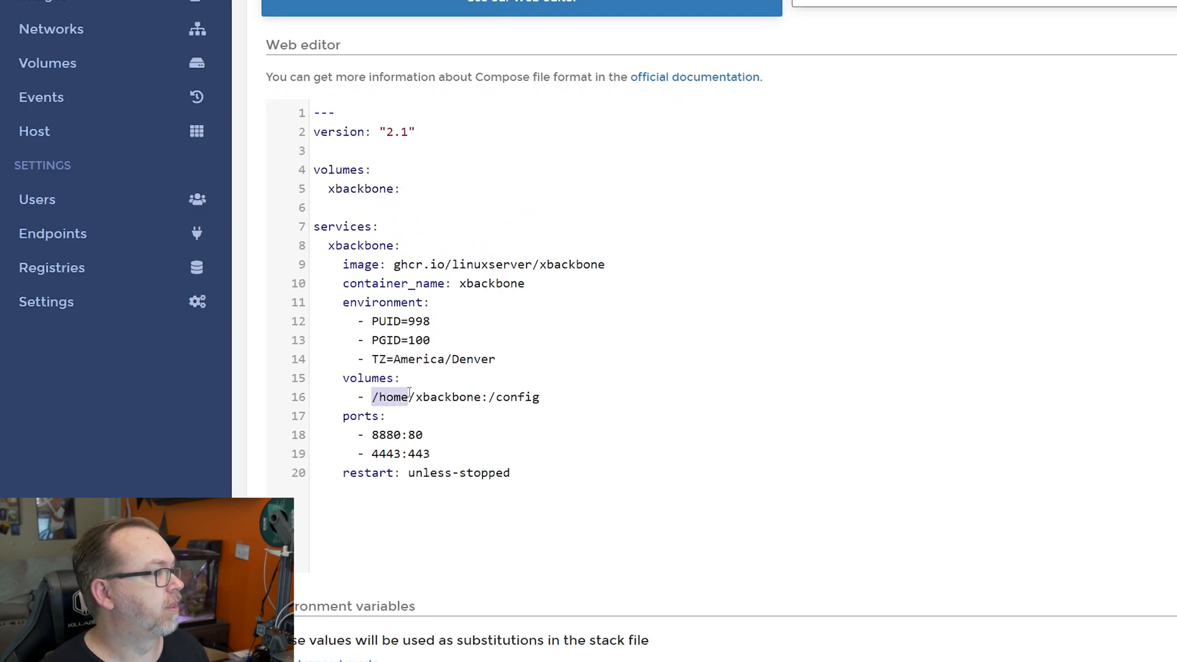
pyautogui.press('BackSpace')
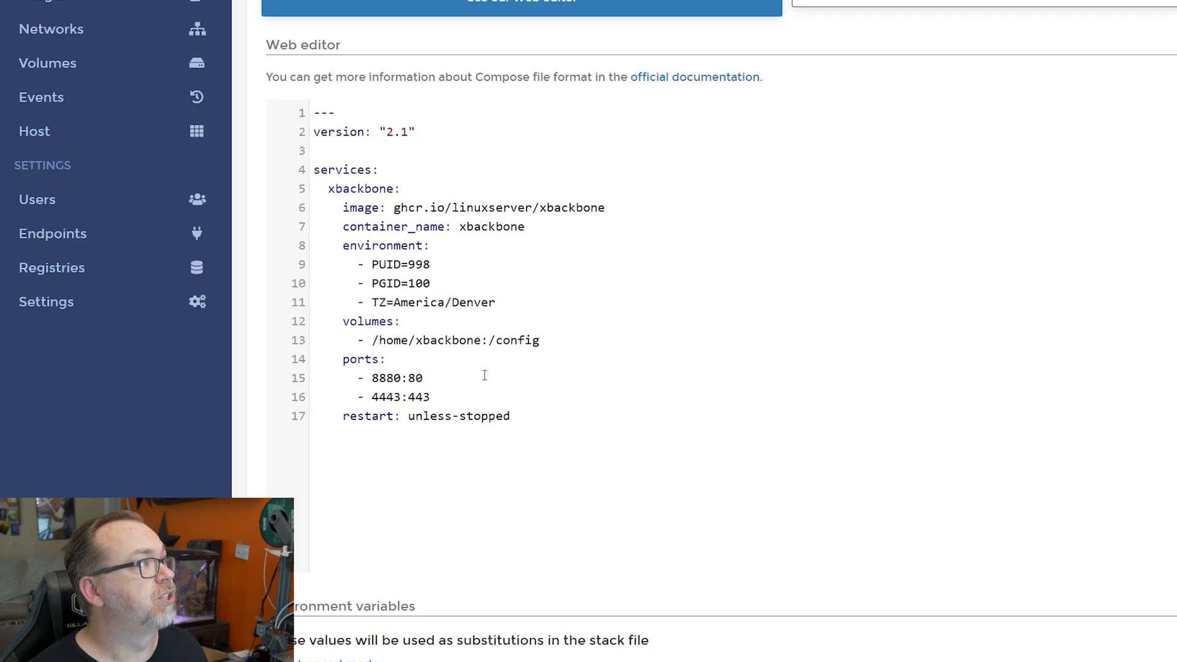
pyautogui.scroll(-1, 499, 360)
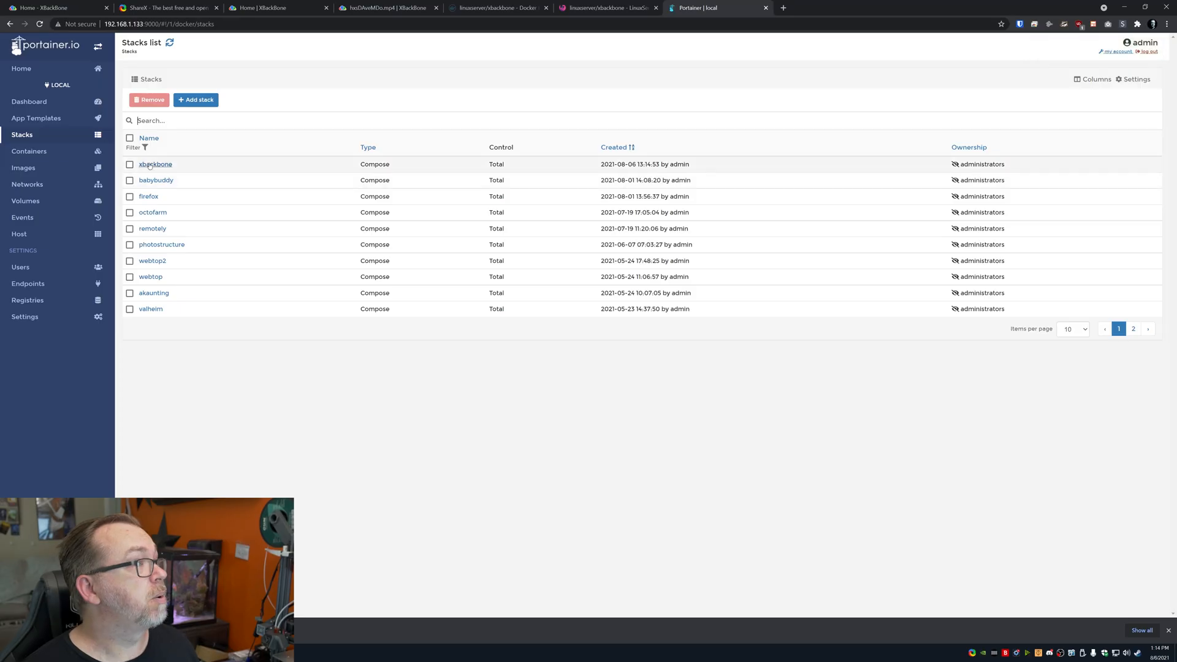
# Open the xbackbone stack and launch its 8880:80 port to reach the installer
pyautogui.click(149, 165)
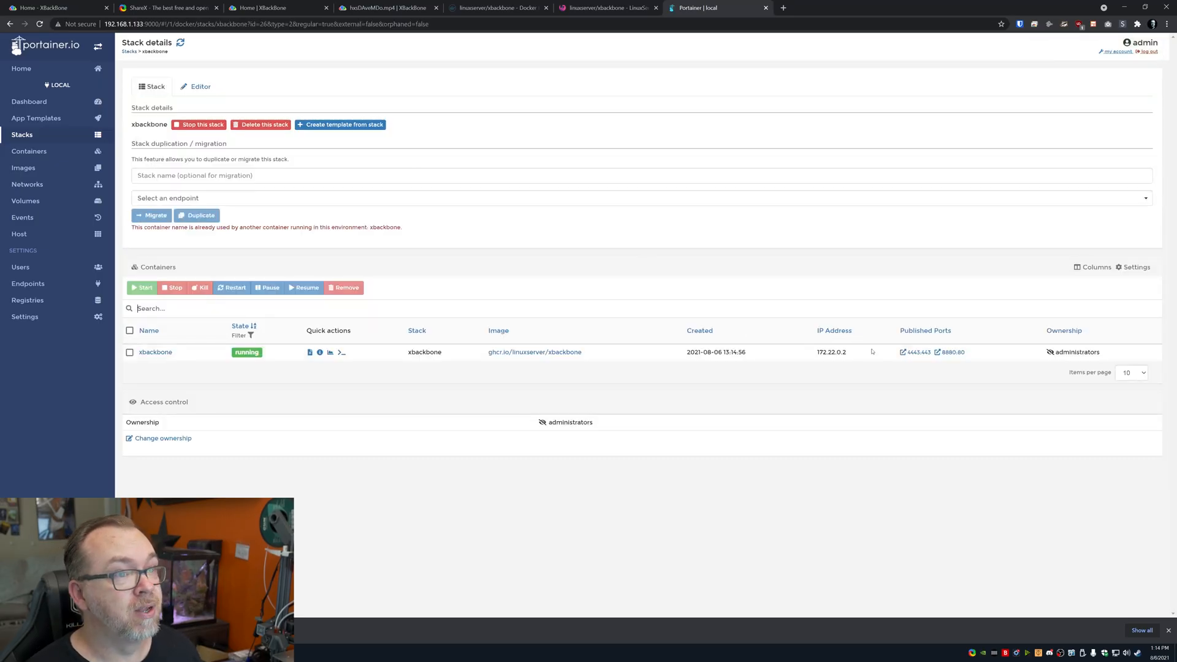
pyautogui.click(949, 353)
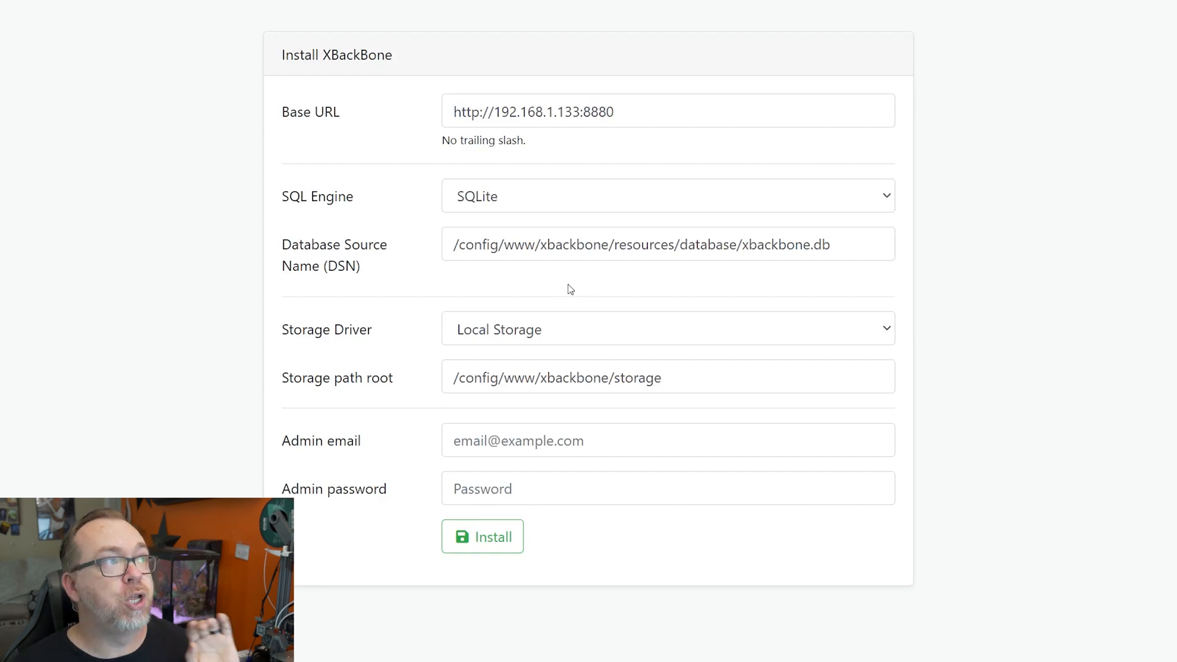
# Check the Base URL, try MySQL, then keep SQLite and Local Storage
pyautogui.tripleClick(648, 113)
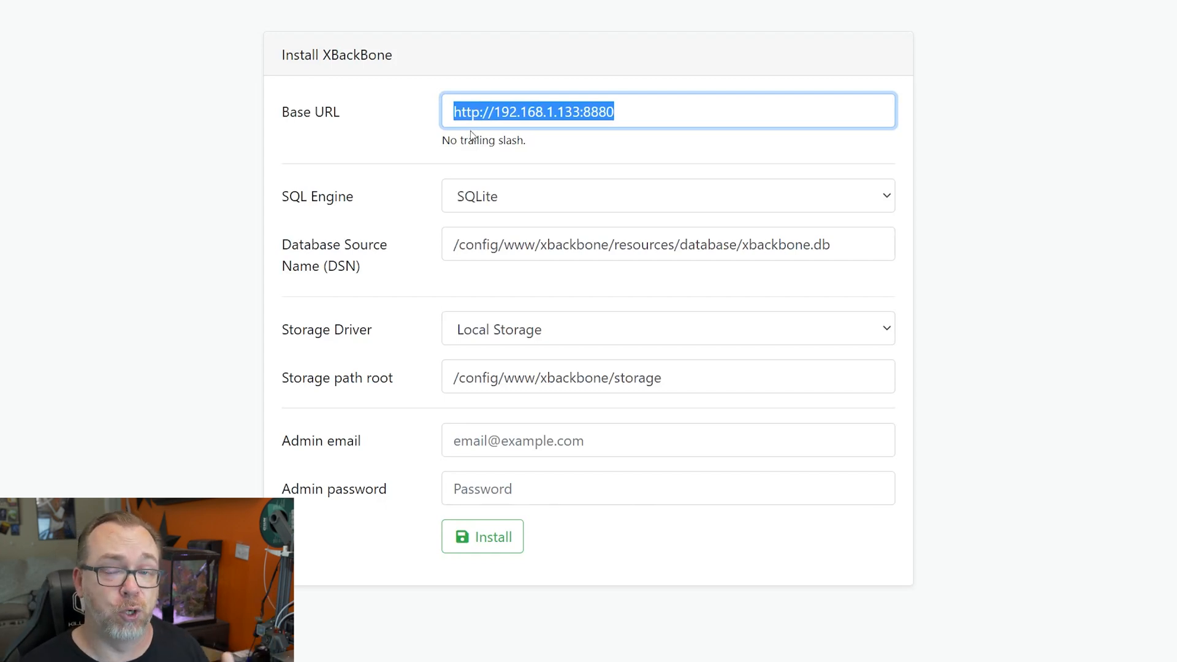
pyautogui.click(494, 200)
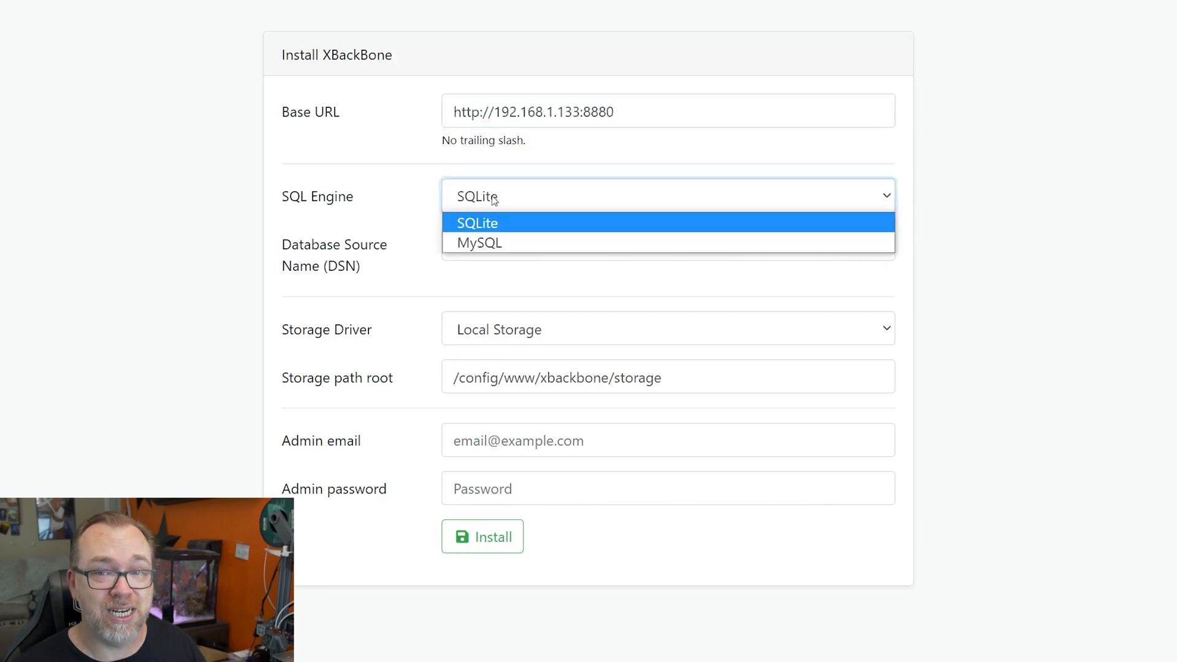
pyautogui.click(511, 236)
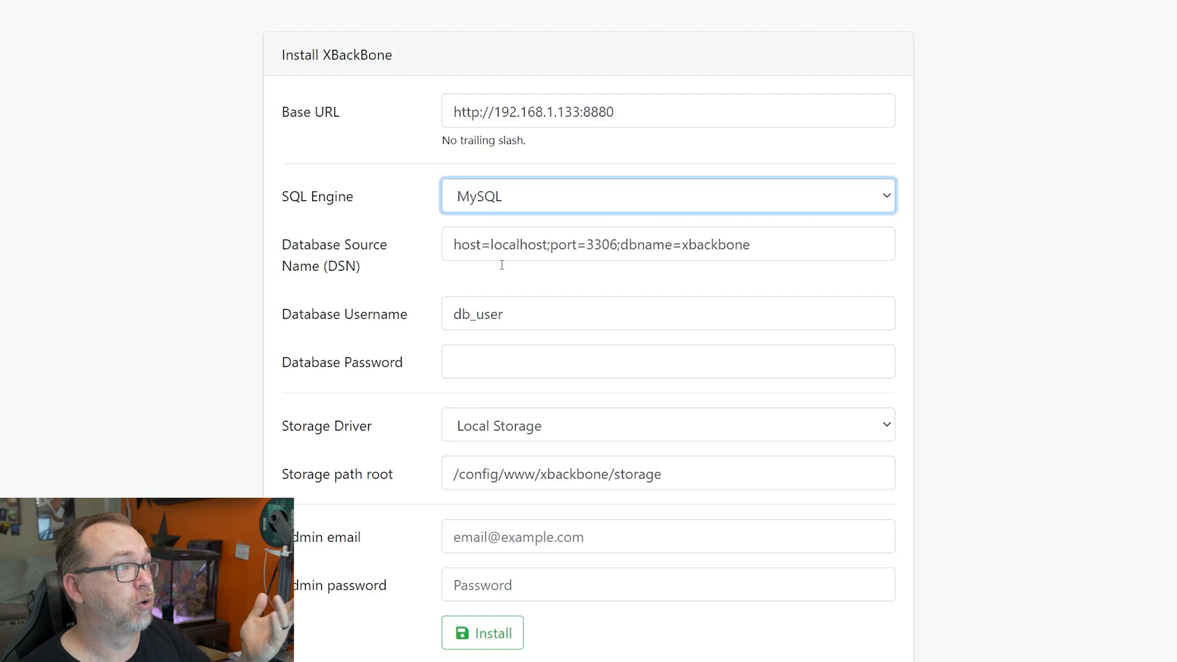
pyautogui.click(536, 209)
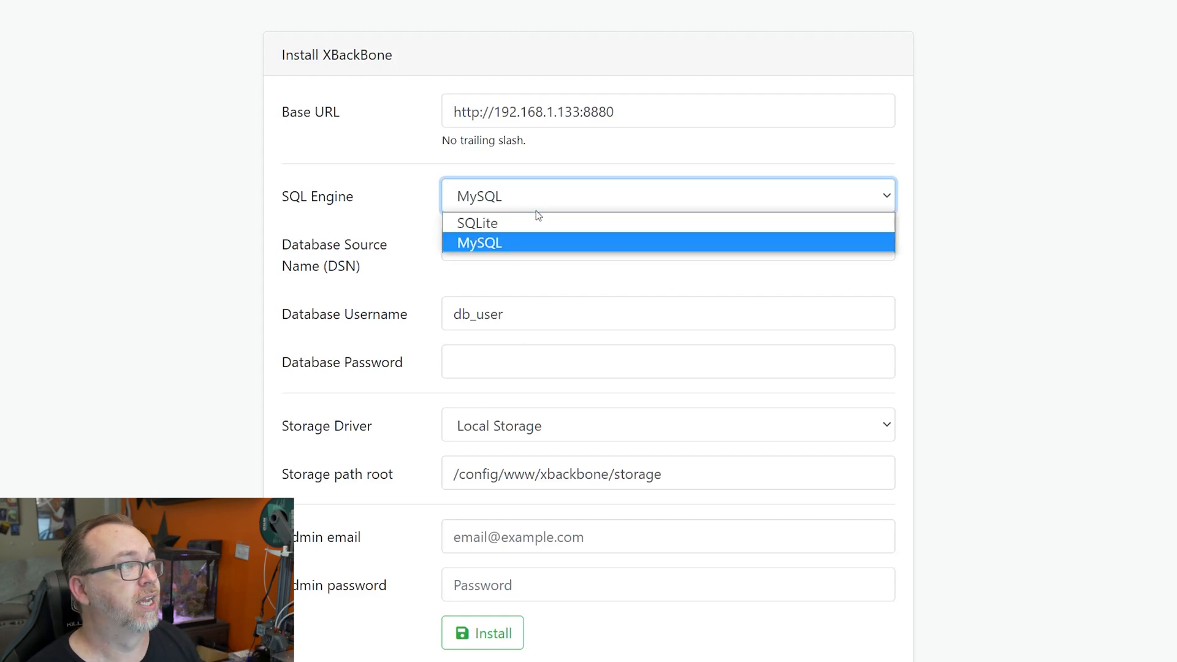
pyautogui.click(543, 222)
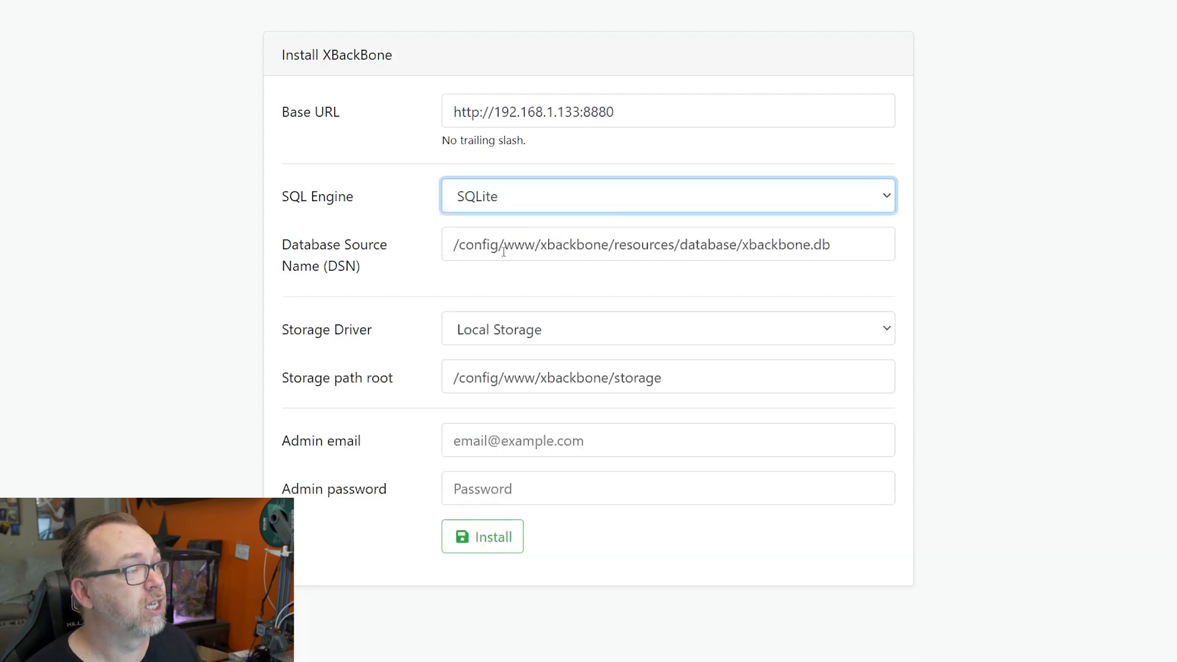
pyautogui.click(479, 339)
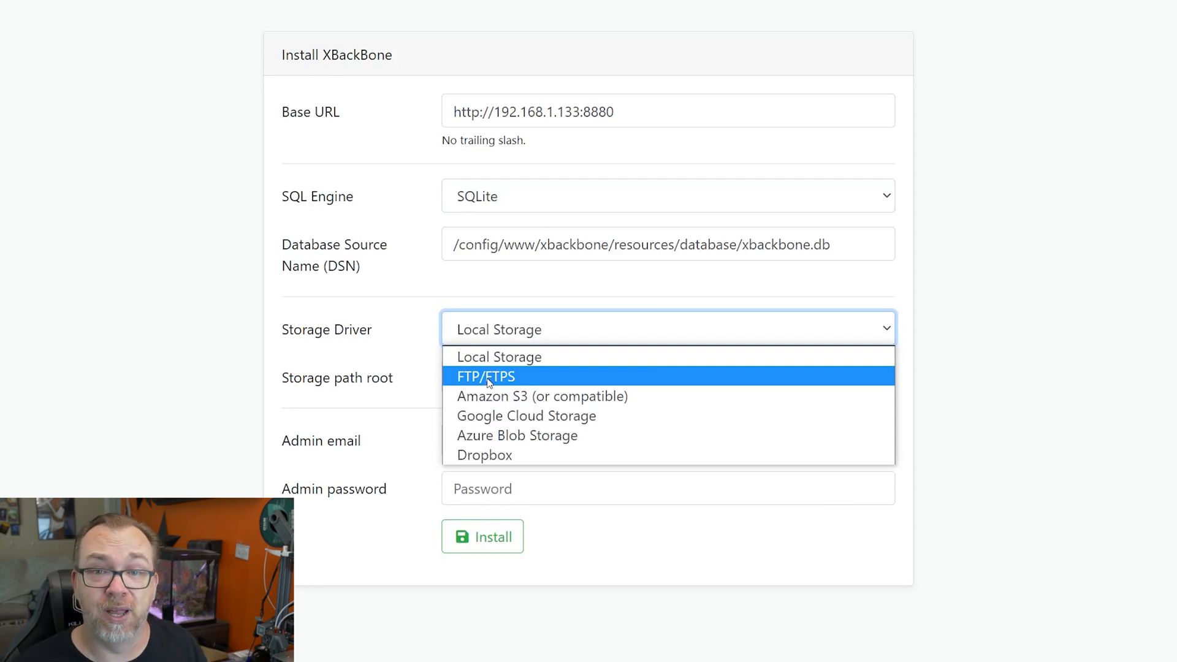
pyautogui.click(436, 384)
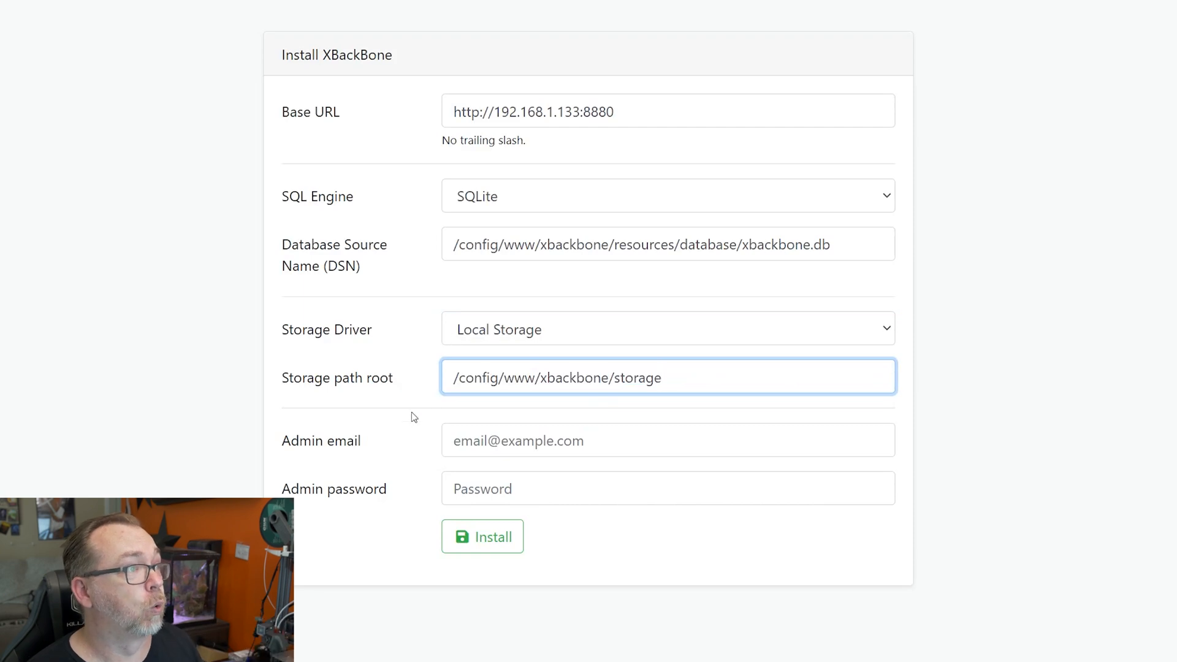
# Enter the admin e-mail address in the installer form
pyautogui.click(484, 442)
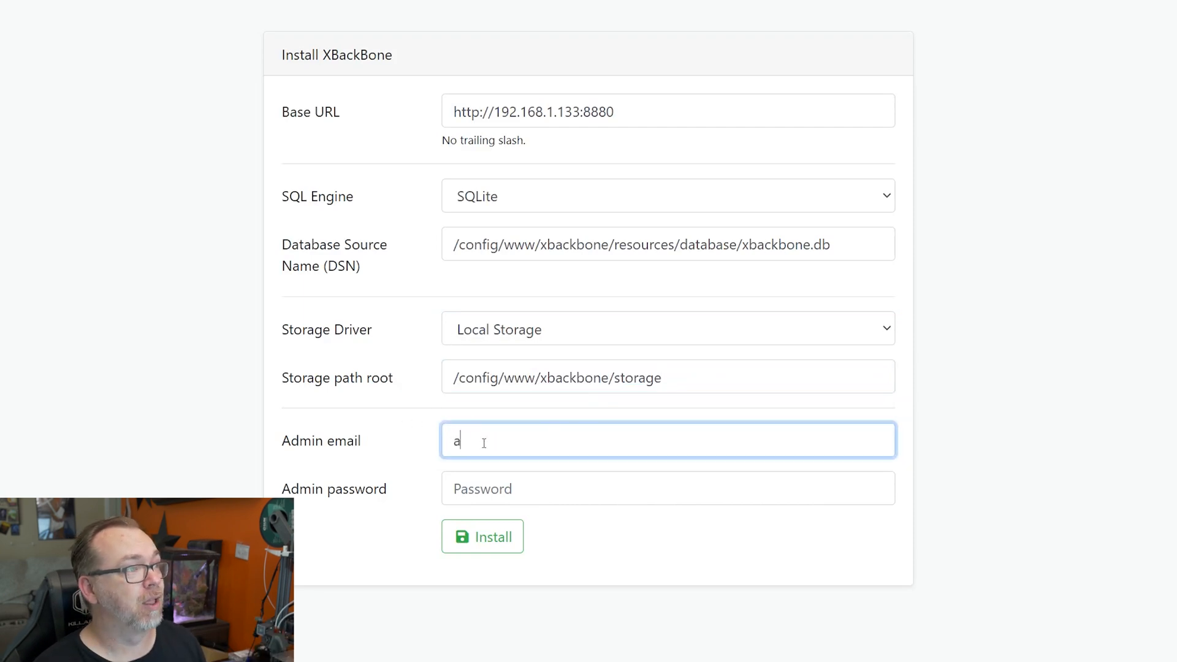
pyautogui.click(487, 478)
# Finish the admin password, install, log in as admin, and dismiss the save-password bar
pyautogui.write('•••••••••••')
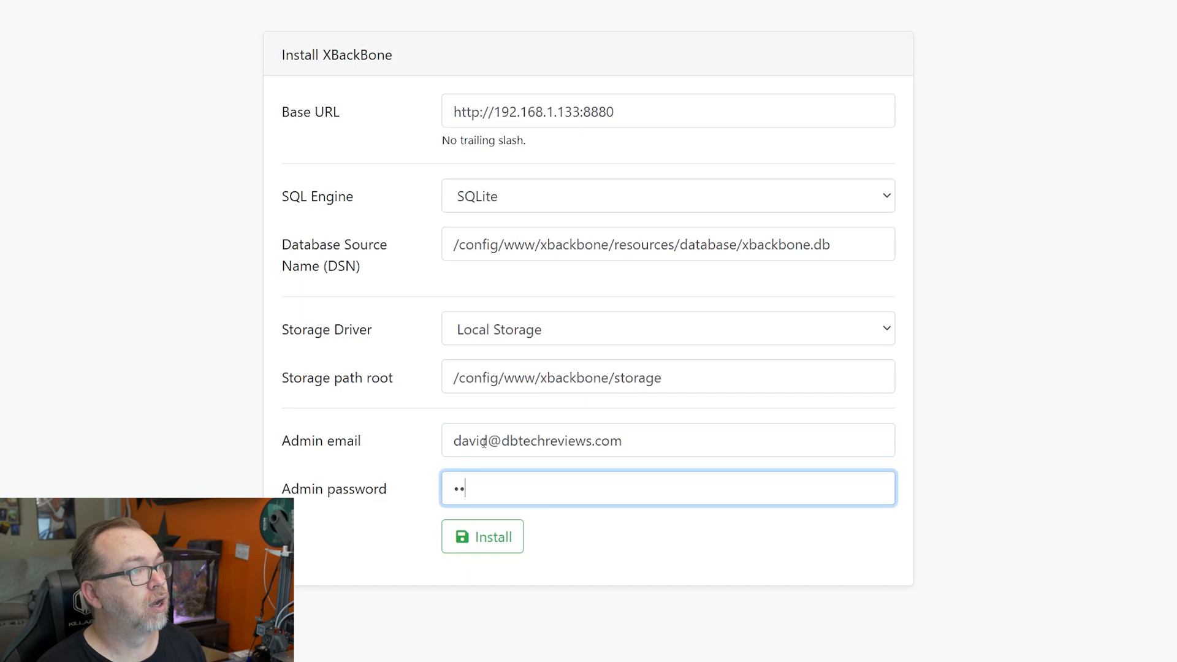
pyautogui.click(514, 532)
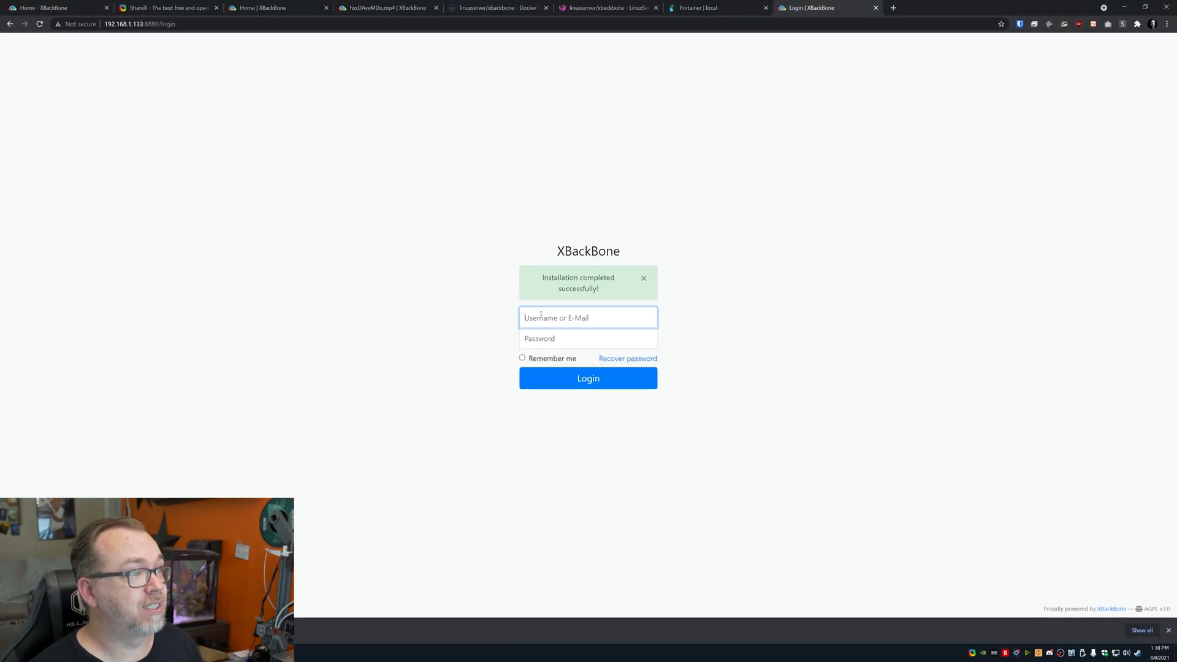
pyautogui.press('Tab')
pyautogui.write('****')
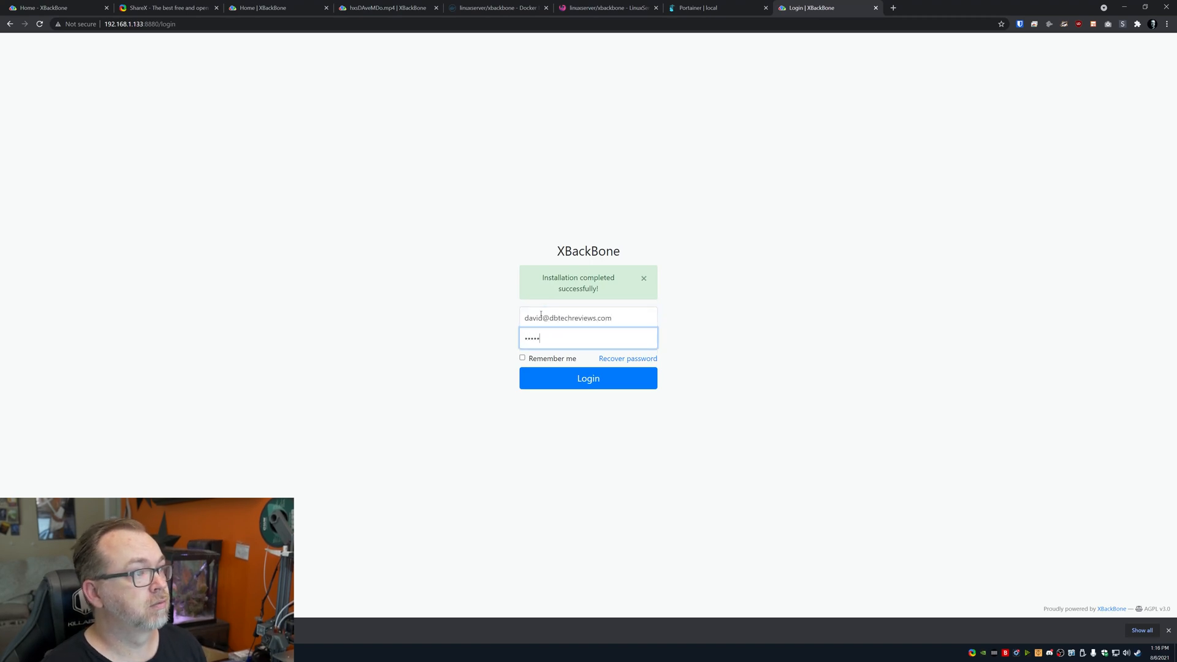
pyautogui.press('Return')
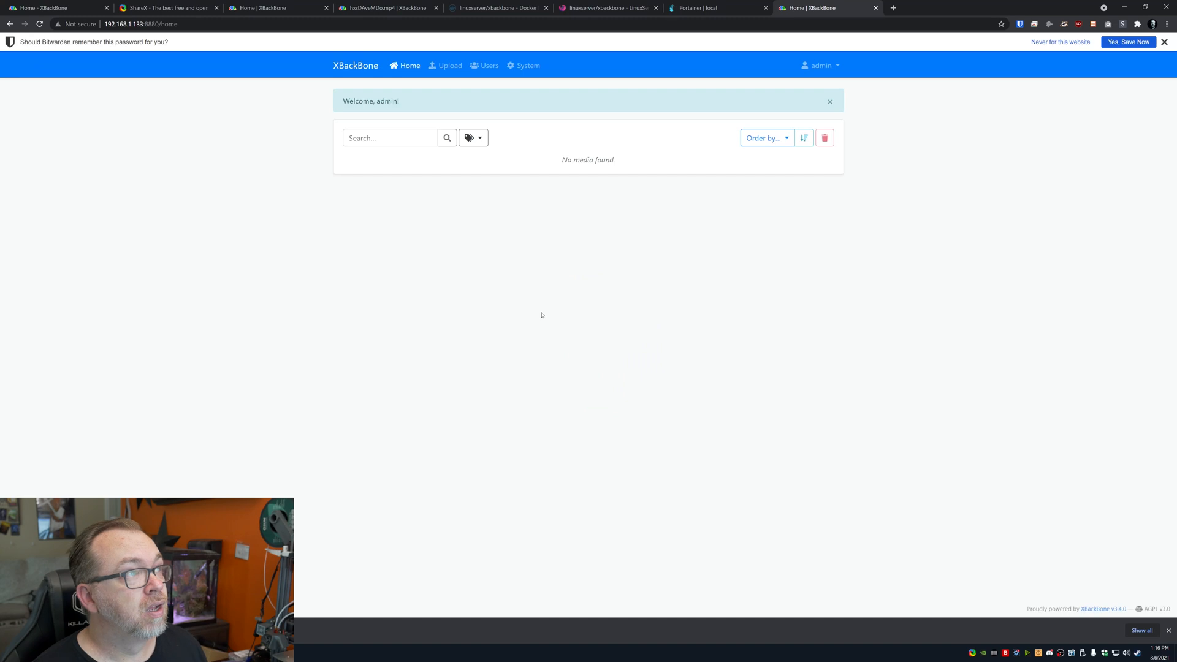
pyautogui.click(1164, 43)
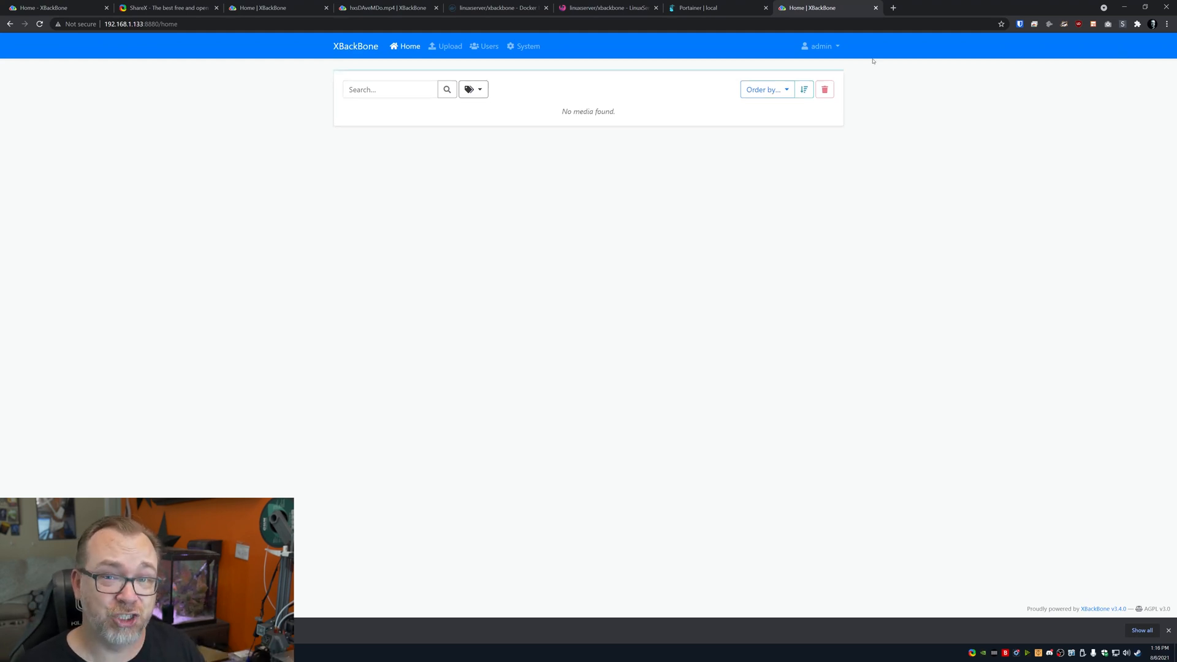
# Generate an upload token in the admin profile and add XBackBone as ShareX's uploader
pyautogui.click(822, 48)
pyautogui.click(831, 113)
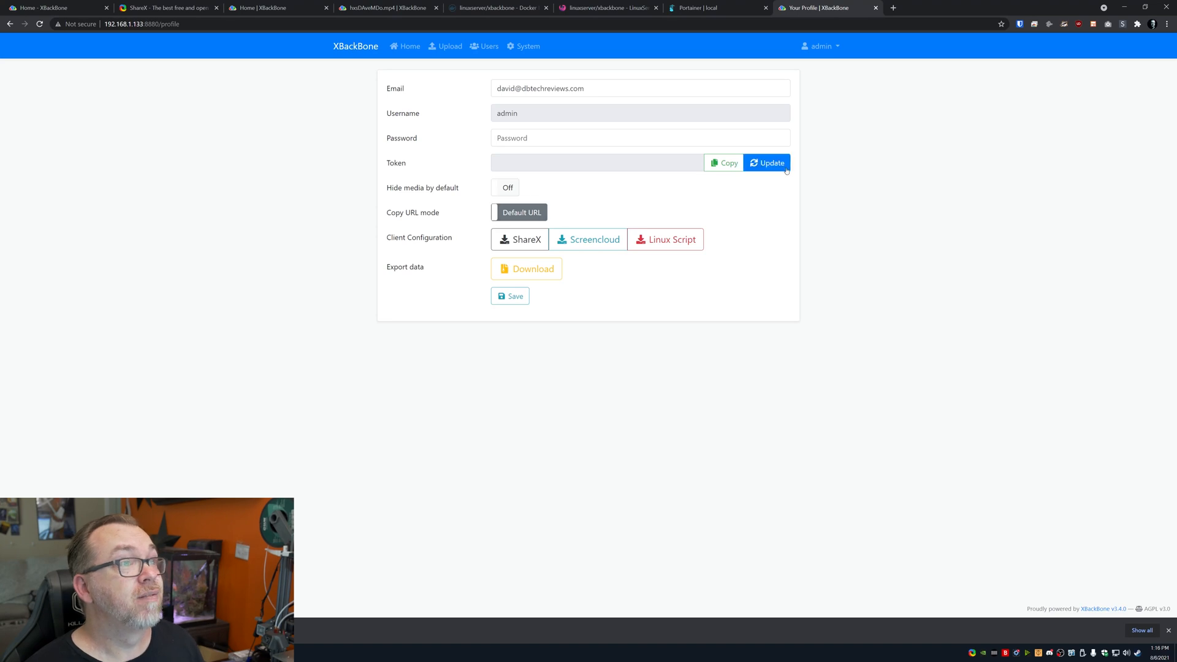
pyautogui.click(775, 162)
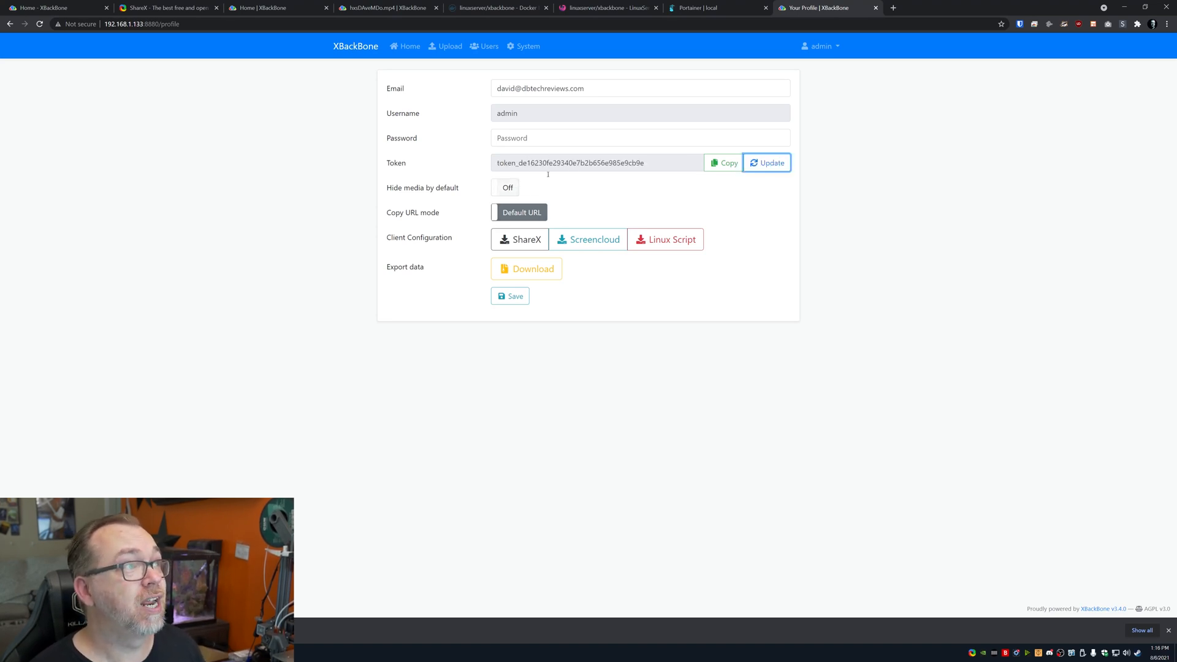
pyautogui.click(531, 240)
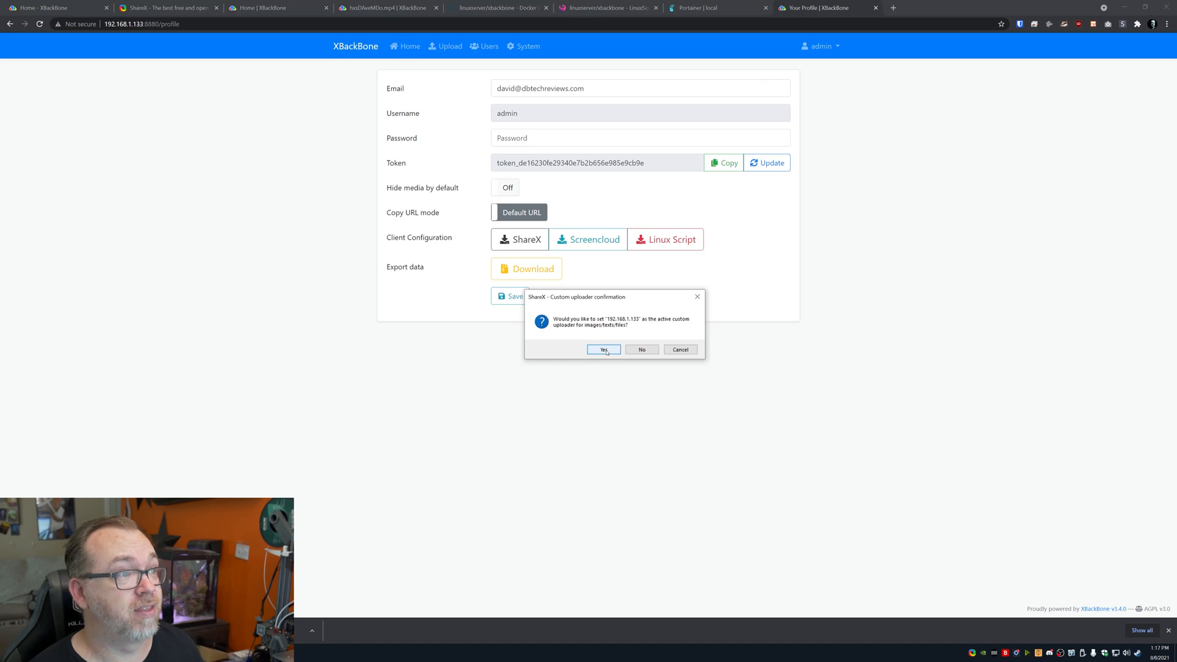
pyautogui.click(605, 350)
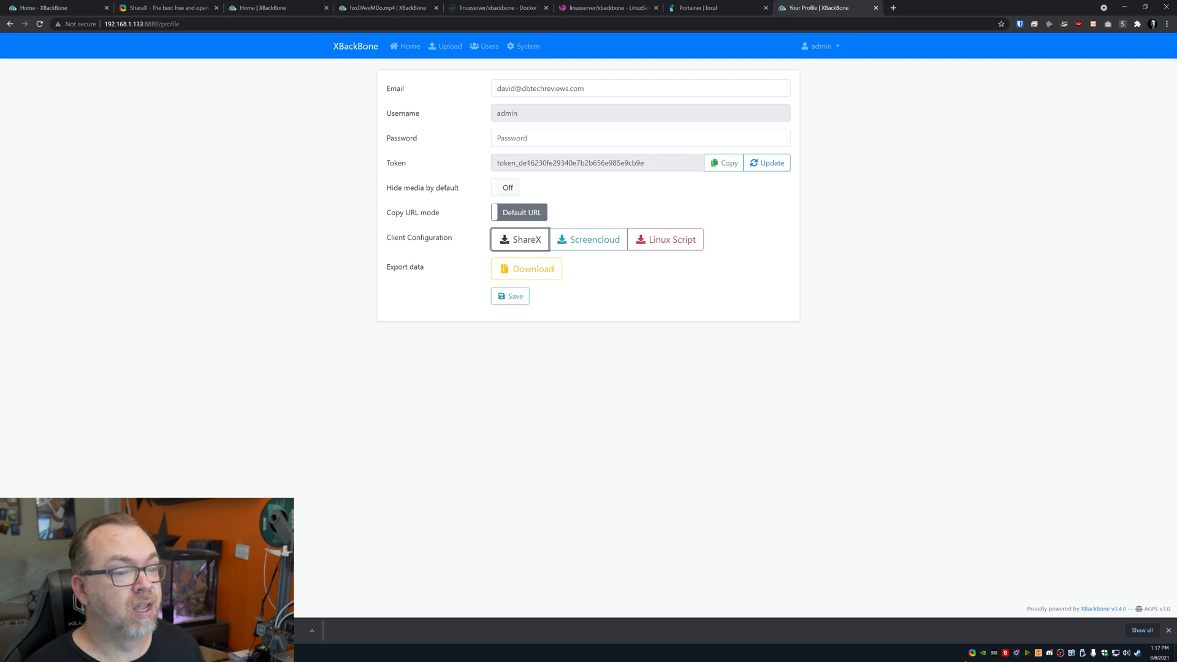
# Capture a test region screenshot with ShareX and return to the media home page
pyautogui.rightClick(972, 652)
pyautogui.moveTo(919, 495)
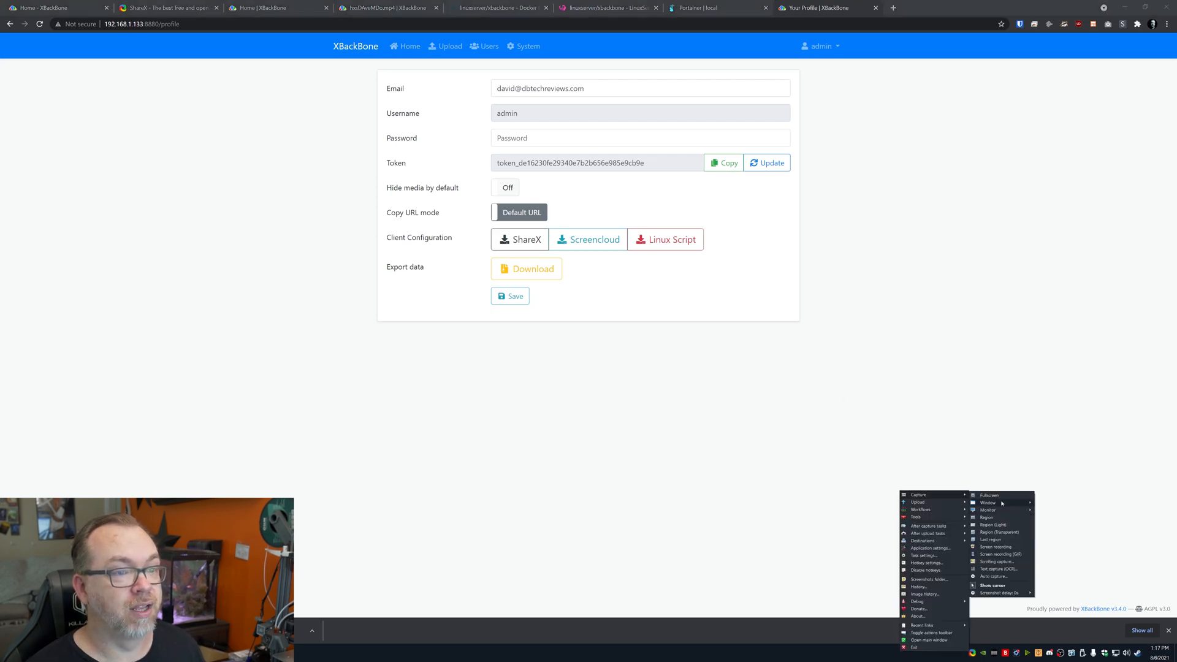
pyautogui.click(998, 525)
pyautogui.moveTo(313, 44); pyautogui.dragTo(897, 338)
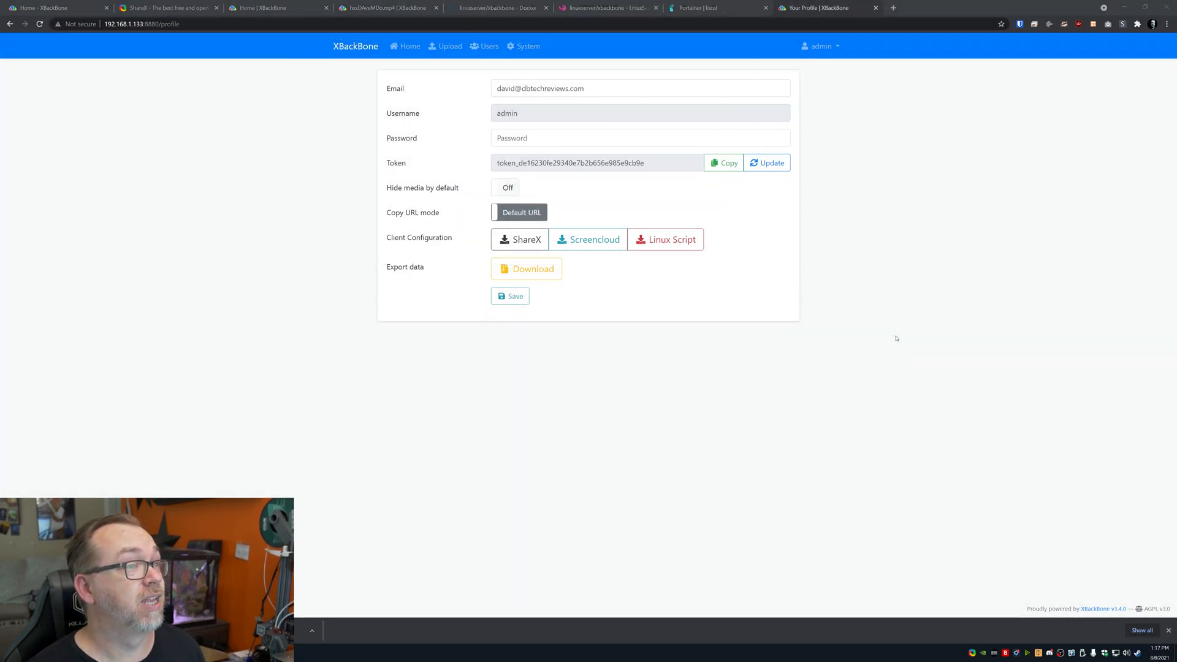
pyautogui.click(407, 47)
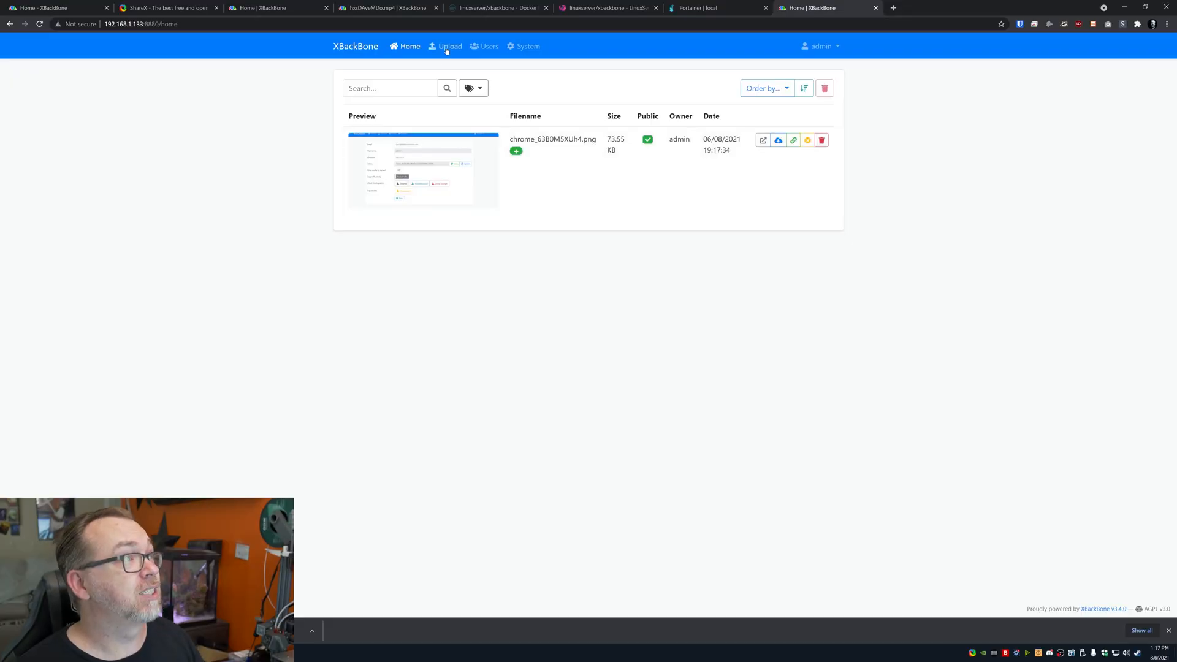
# Open the Upload page, which shows a 2 MB maximum file size
pyautogui.click(450, 46)
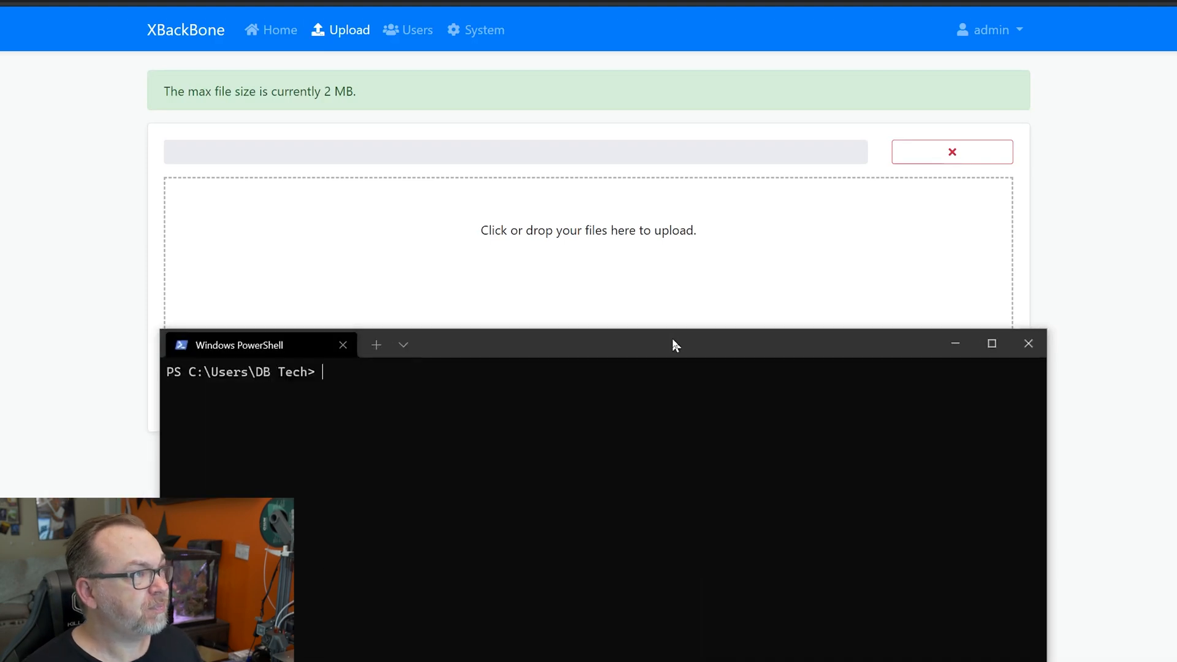
pyautogui.moveTo(672, 341); pyautogui.dragTo(810, 249)
pyautogui.write('ssh root')
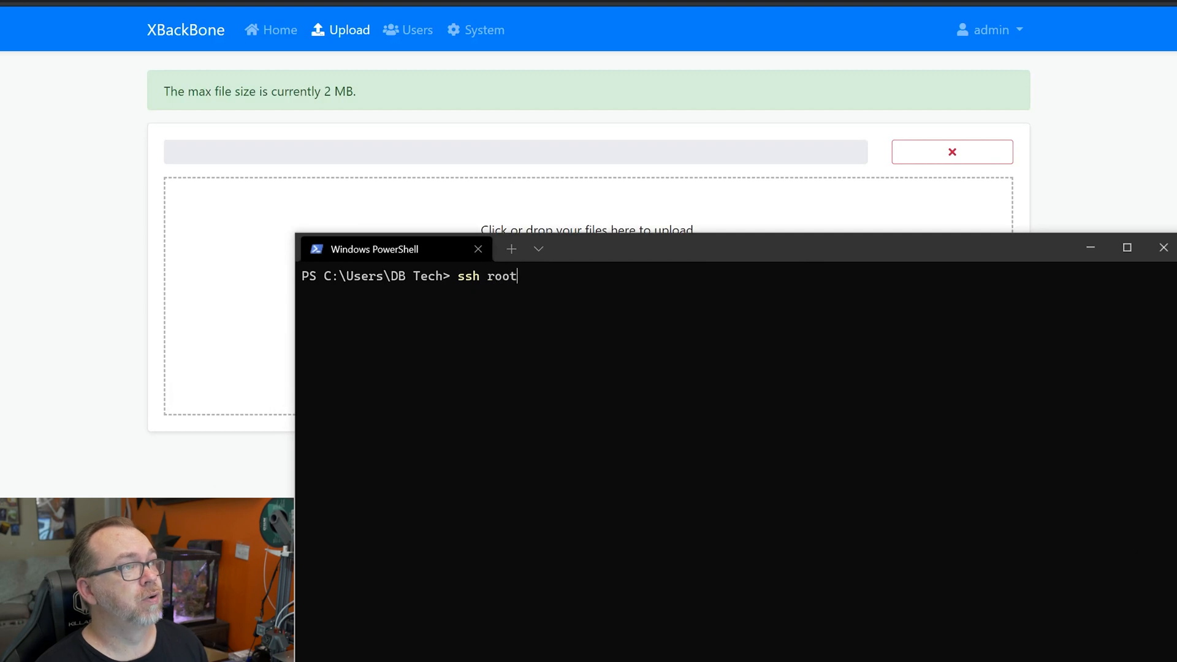
pyautogui.write('@192.168.133')
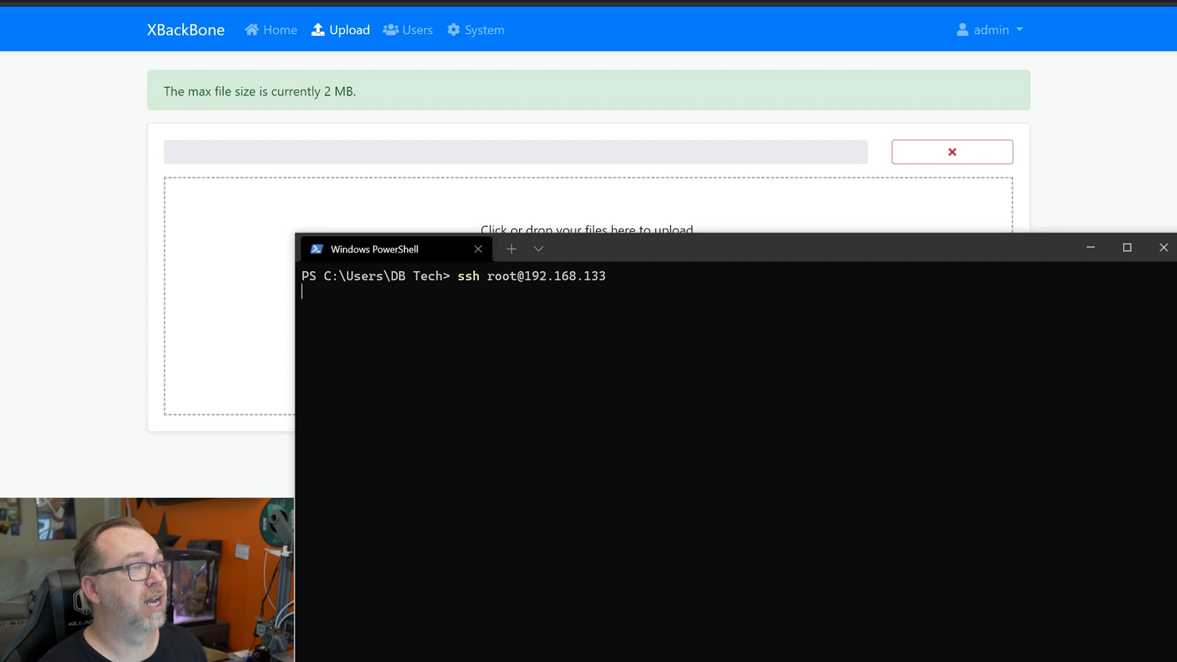
pyautogui.hotkey('ctrl', 'c')
pyautogui.press('Up')
pyautogui.write('1.')
pyautogui.press('Return')
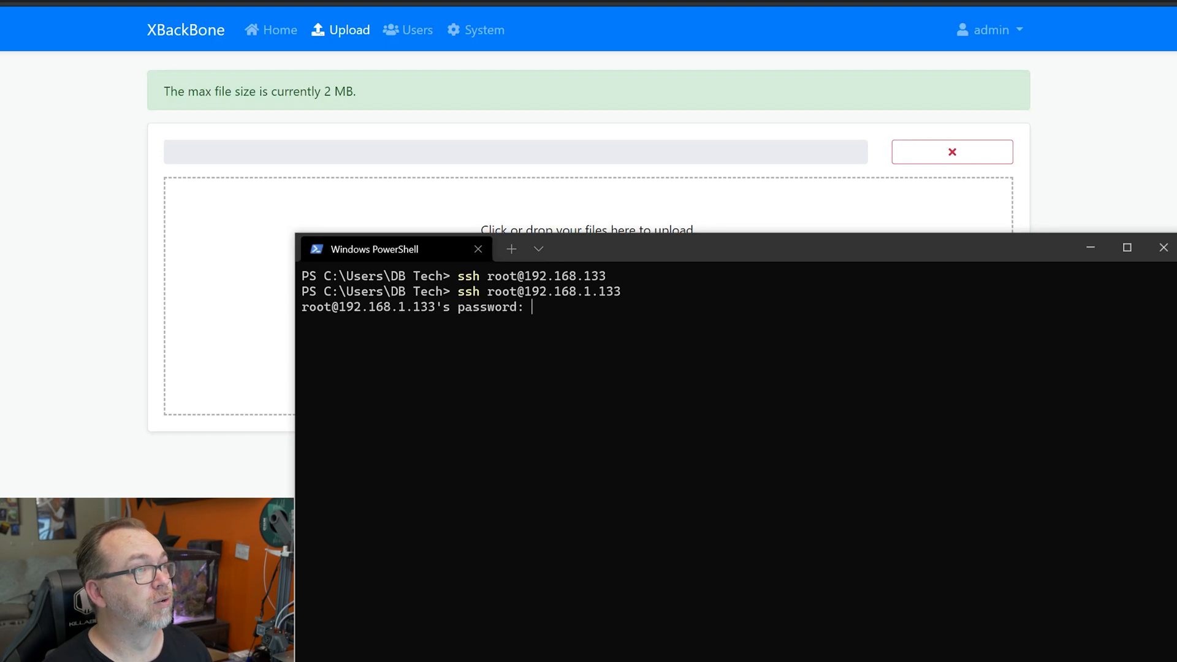
pyautogui.press('Return')
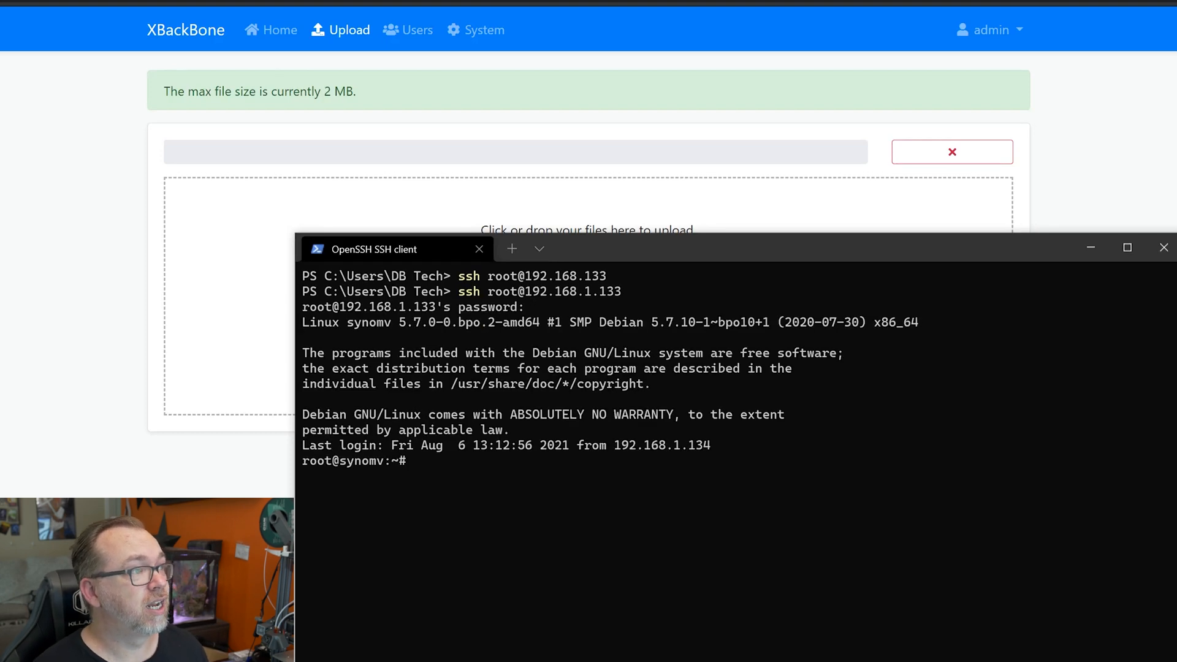
# Change into /home/xbackbone and list its config folders
pyautogui.write('cd /home')
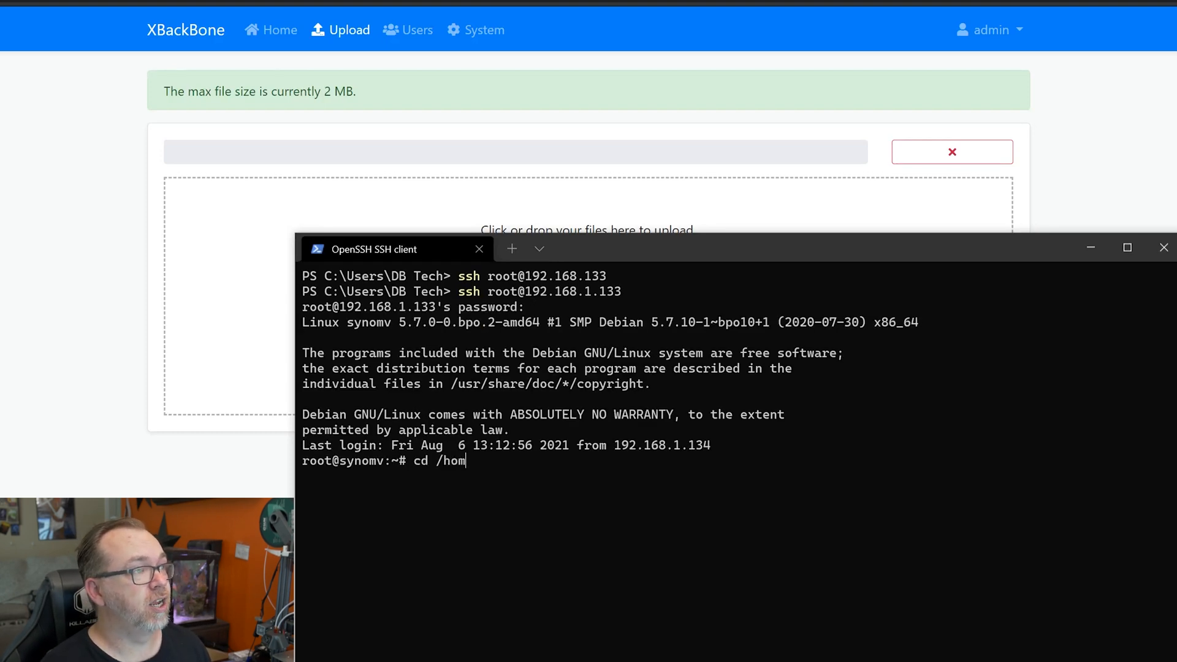
pyautogui.press('Return')
pyautogui.write('ls')
pyautogui.press('Return')
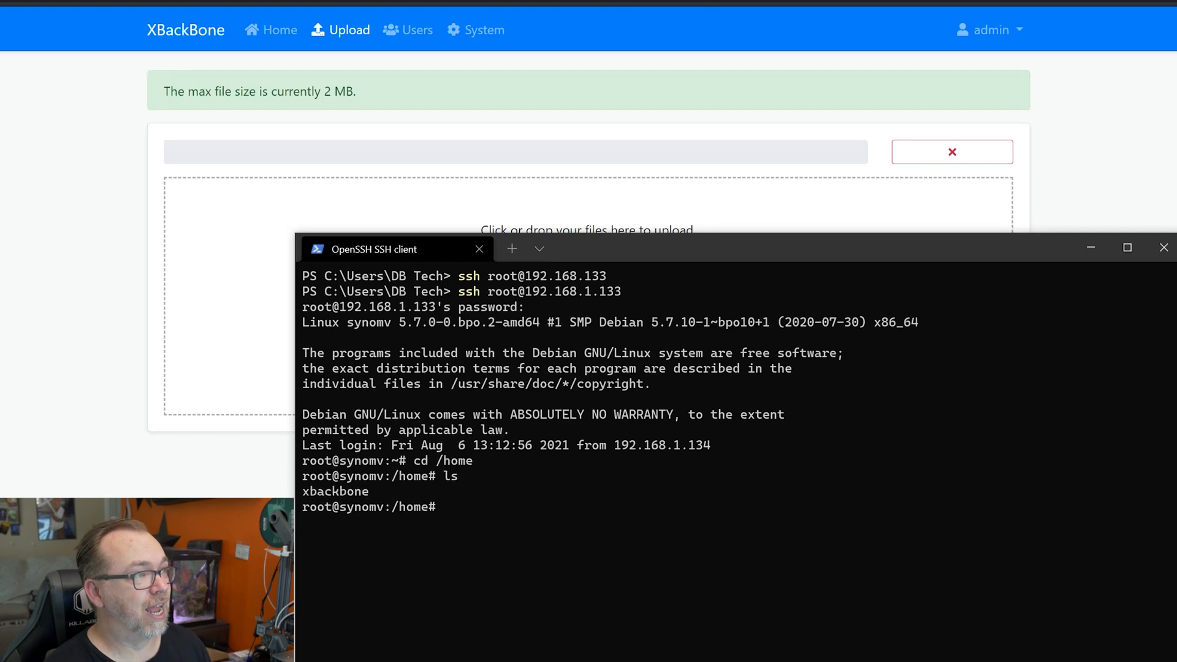
pyautogui.write('cd s')
pyautogui.press('Tab')
pyautogui.press('Return')
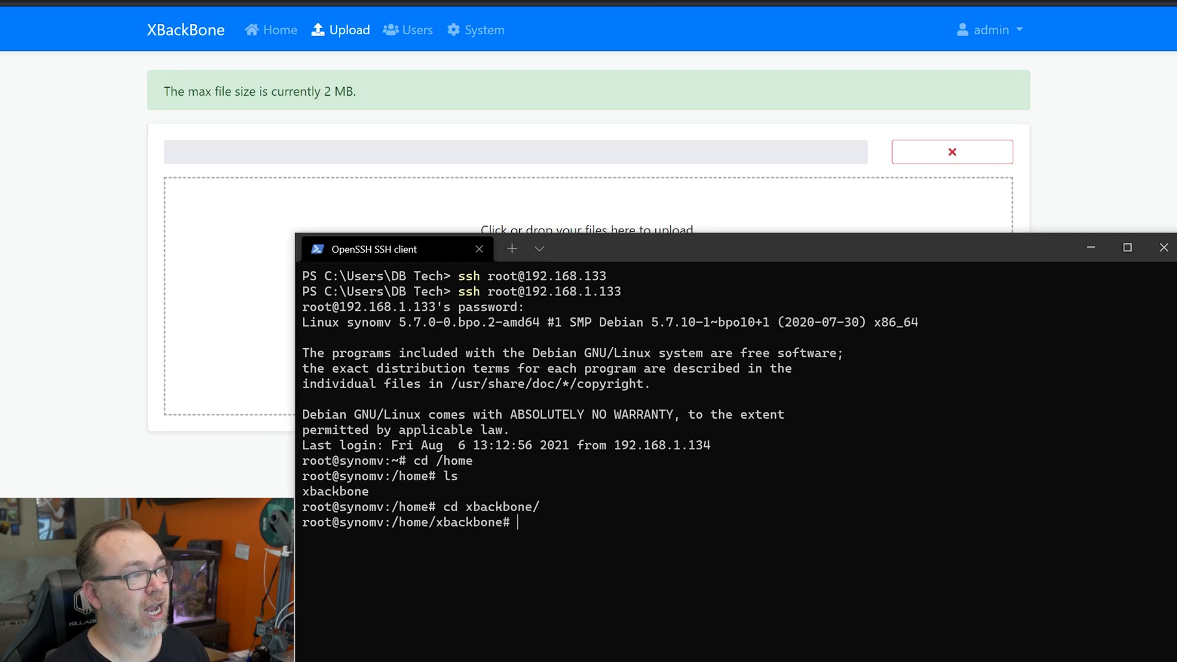
pyautogui.write('ls')
pyautogui.press('Return')
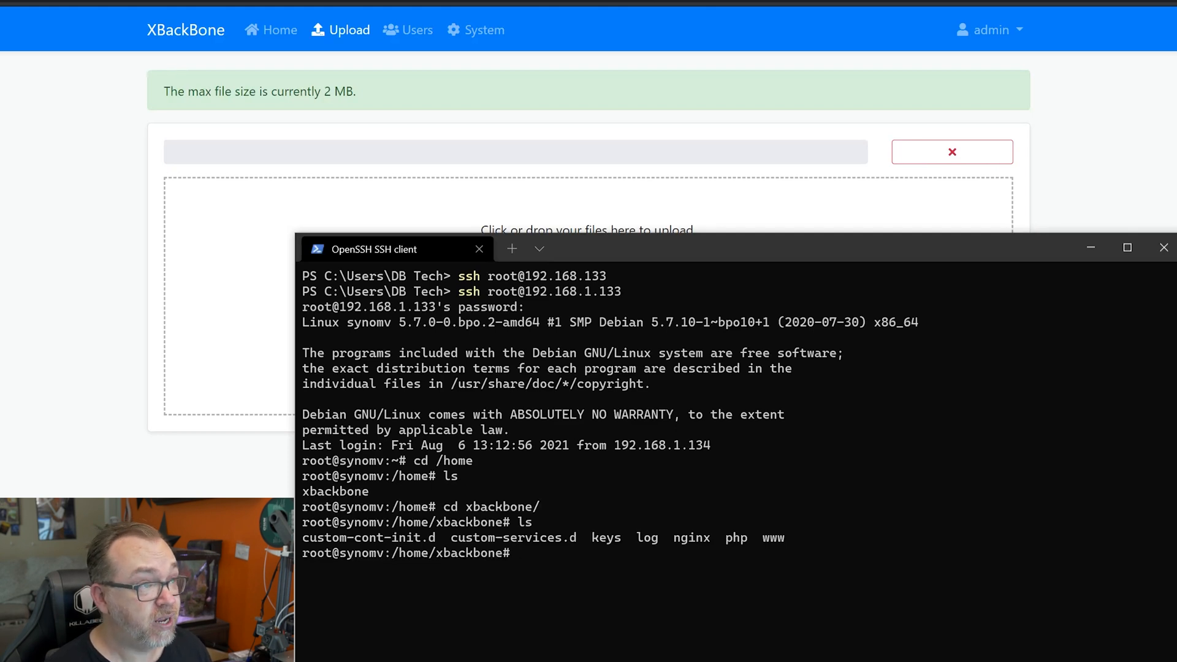
# Enter the php folder and open php-local.ini in nano
pyautogui.write('cd php')
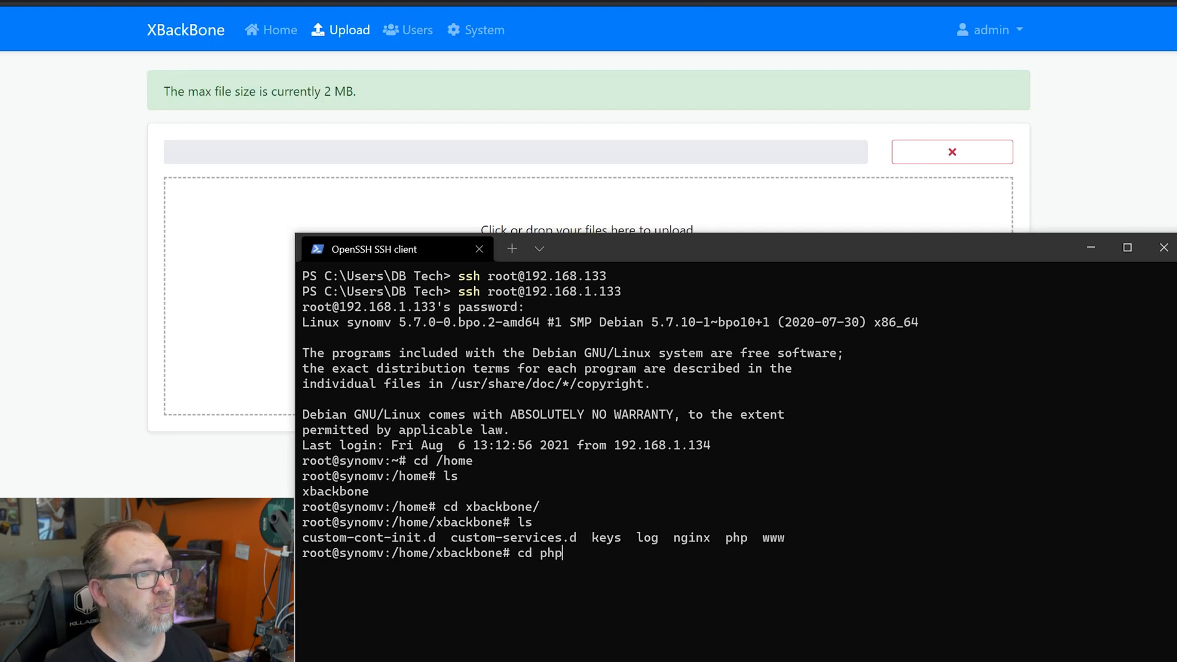
pyautogui.press('Return')
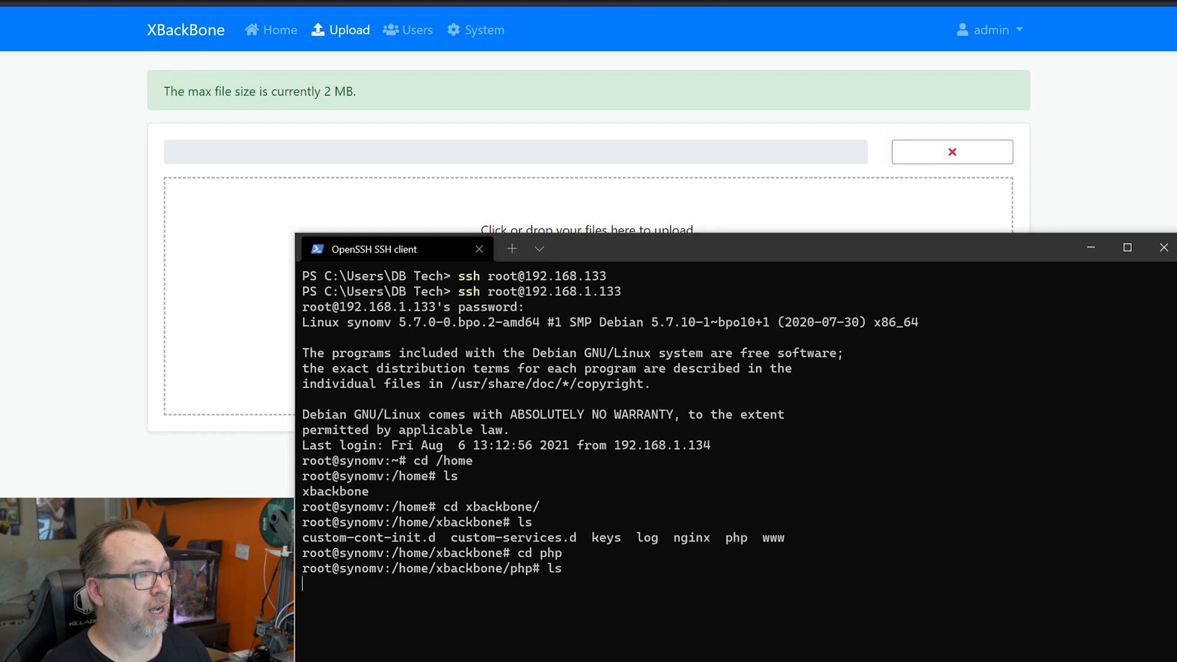
pyautogui.write('ls')
pyautogui.press('Return')
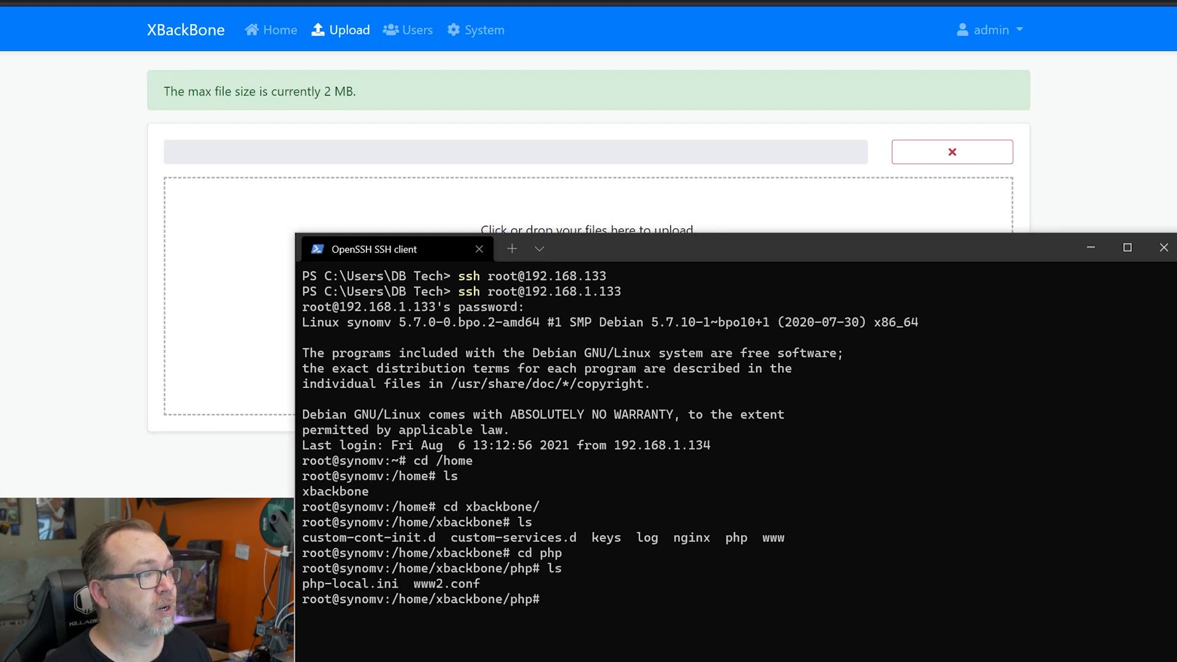
pyautogui.write('nano php')
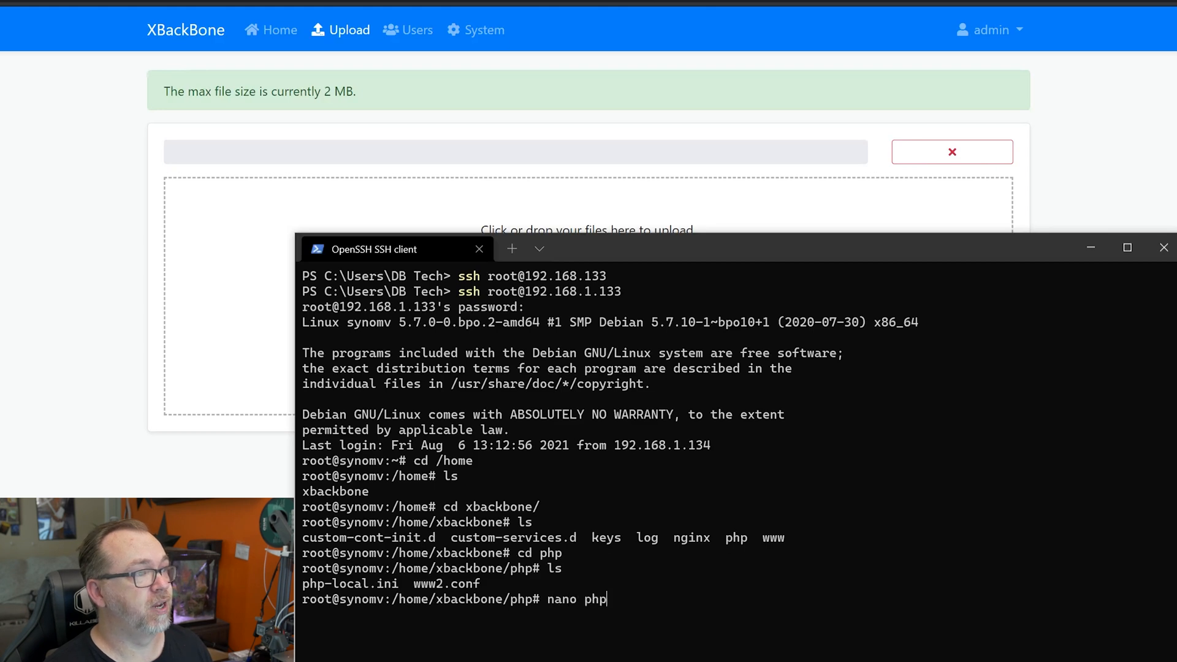
pyautogui.press('Tab')
pyautogui.press('Return')
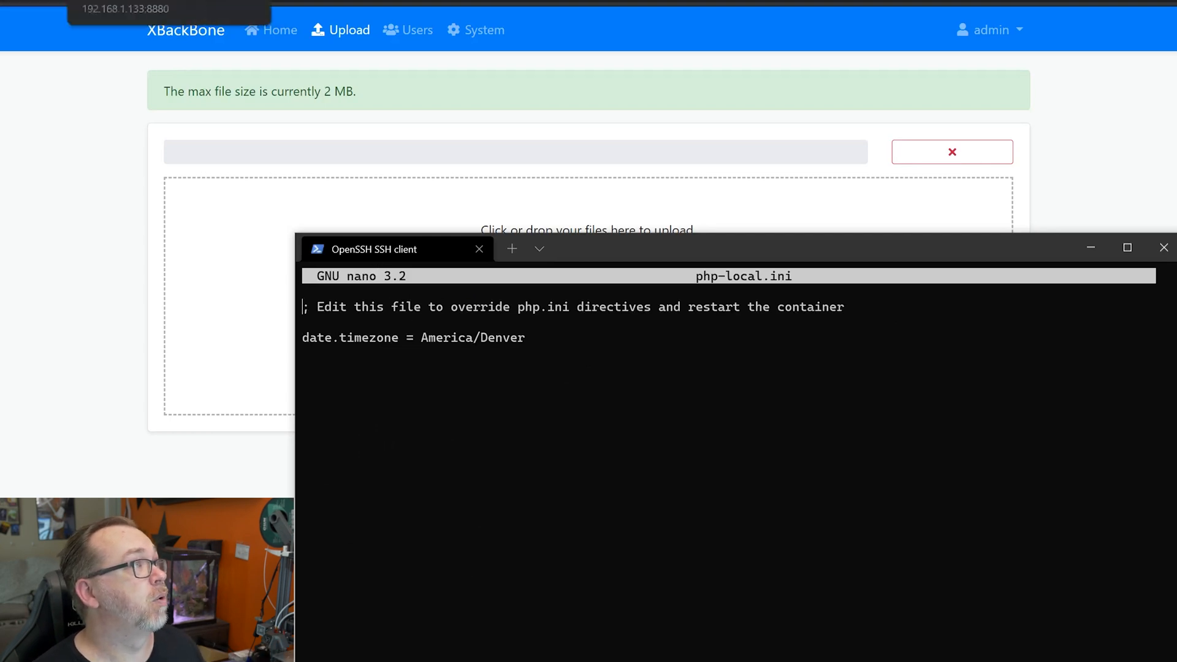
# Copy the example upload size lines from the docs and paste them into php-local.ini
pyautogui.click(356, 3)
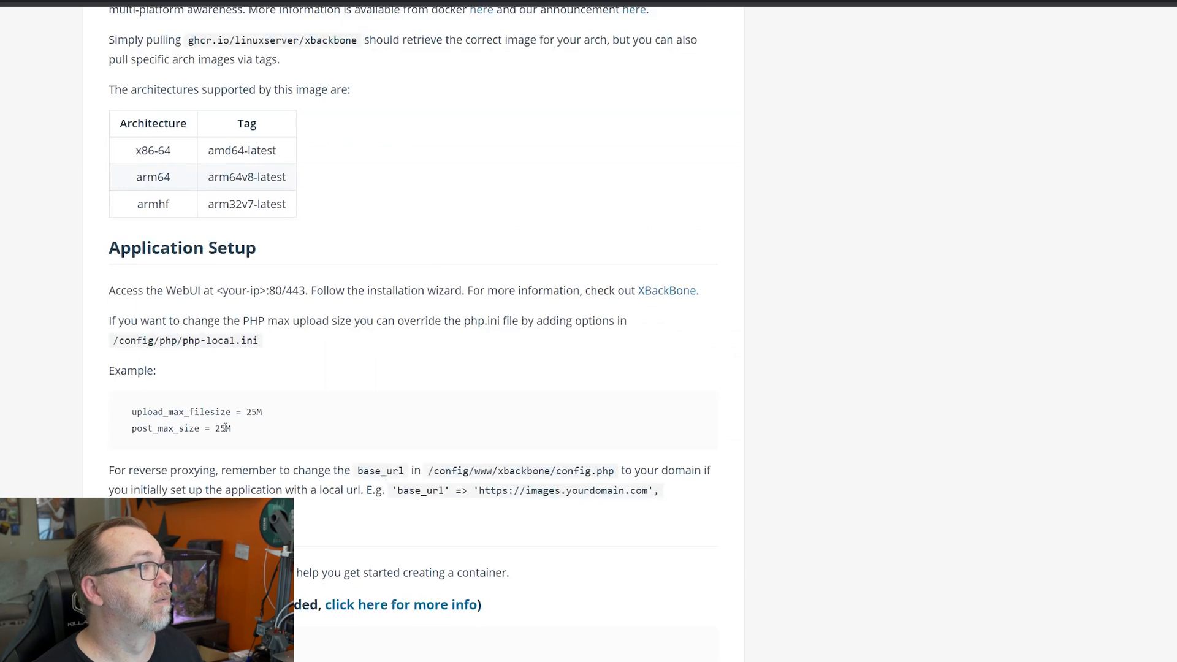
pyautogui.moveTo(238, 432); pyautogui.dragTo(130, 414)
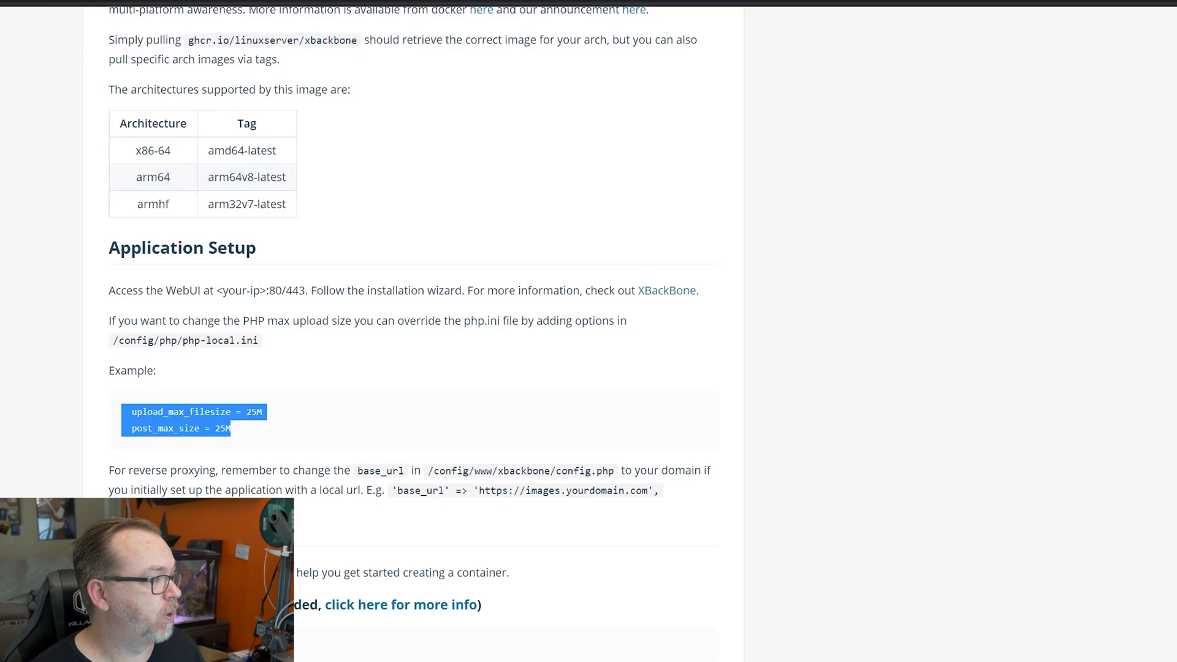
pyautogui.hotkey('alt', 'Tab')
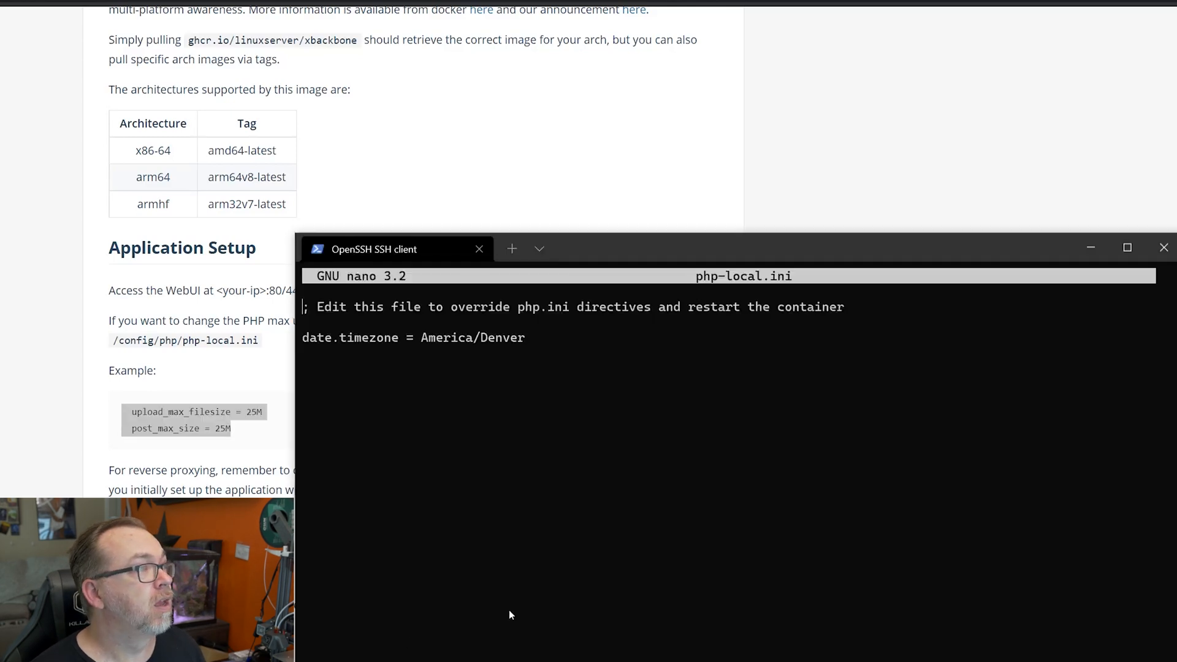
pyautogui.hotkey('ctrl', 'v')
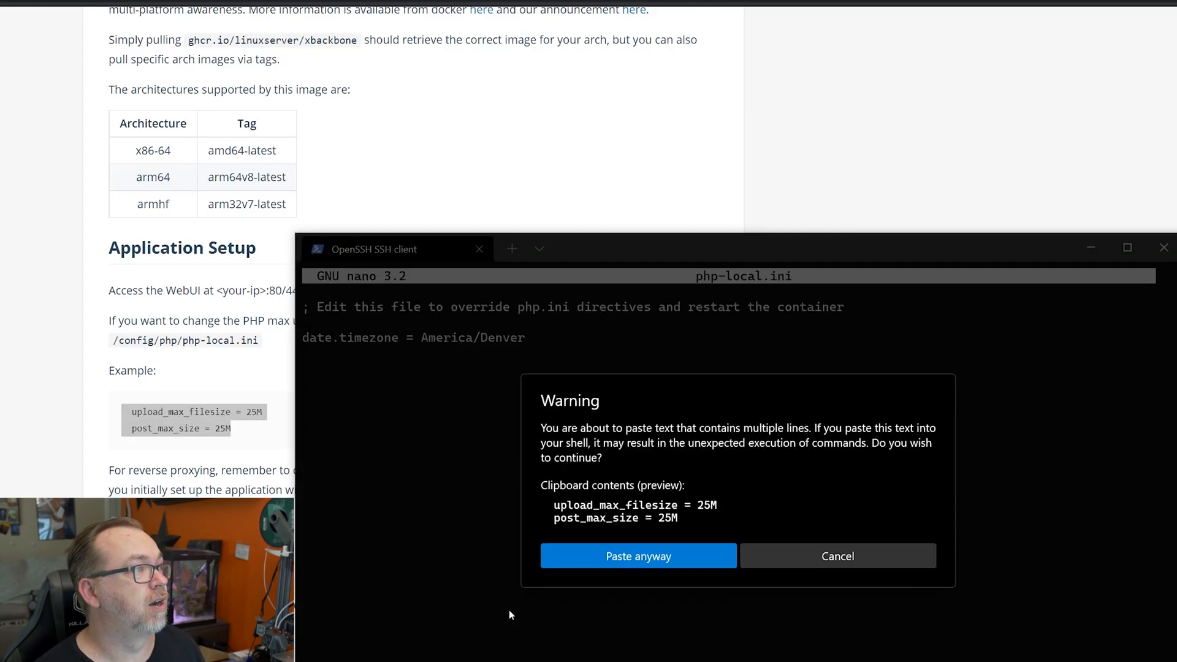
pyautogui.click(592, 563)
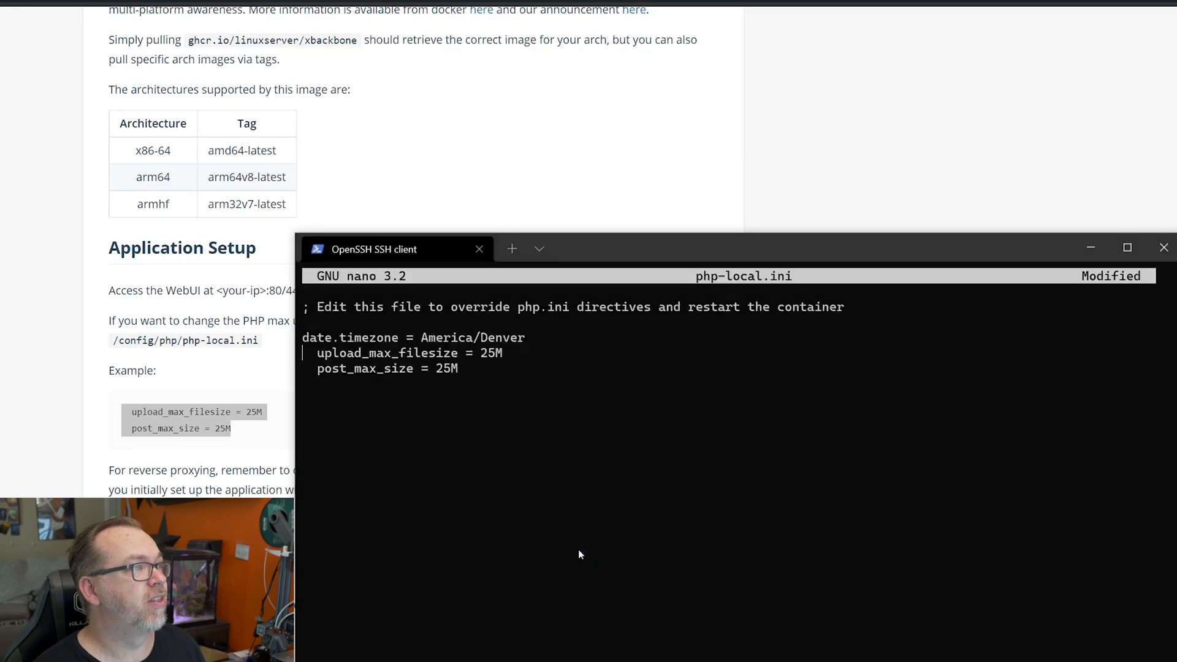
# Clean up the pasted lines and set upload_max_filesize to 1G and post_max_size to 2G
pyautogui.press('Delete')
pyautogui.press('BackSpace')
pyautogui.press('Down')
pyautogui.press('Delete')
pyautogui.press('Delete')
pyautogui.press('Up')
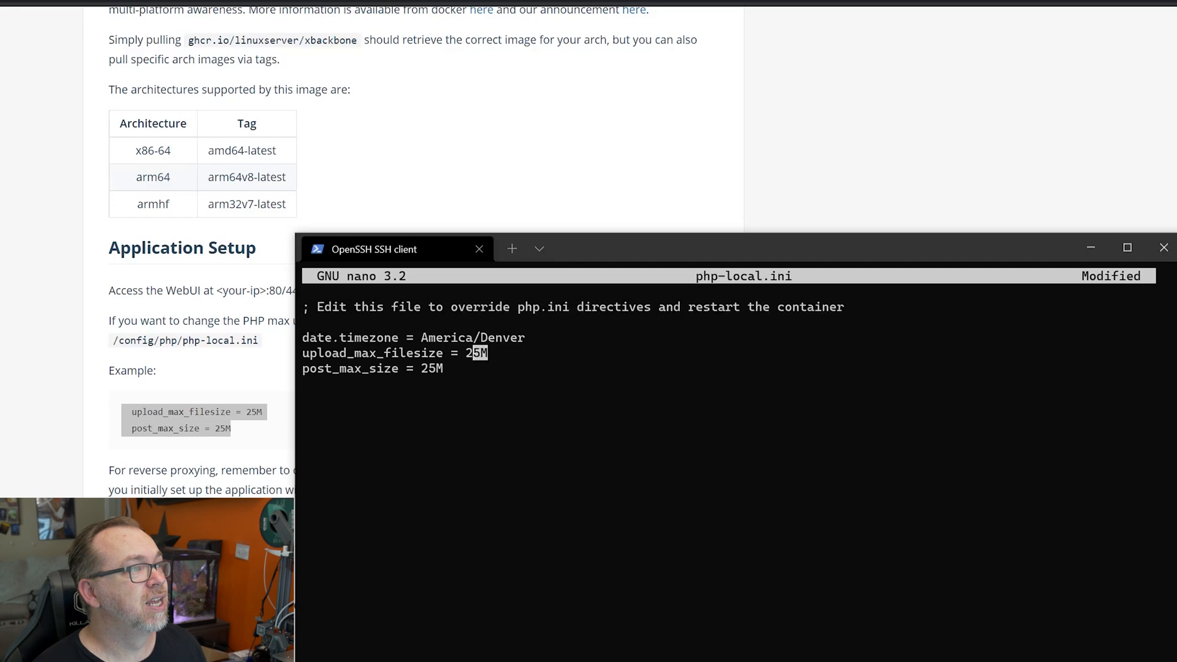
pyautogui.write('1')
pyautogui.press('Delete')
pyautogui.press('Delete')
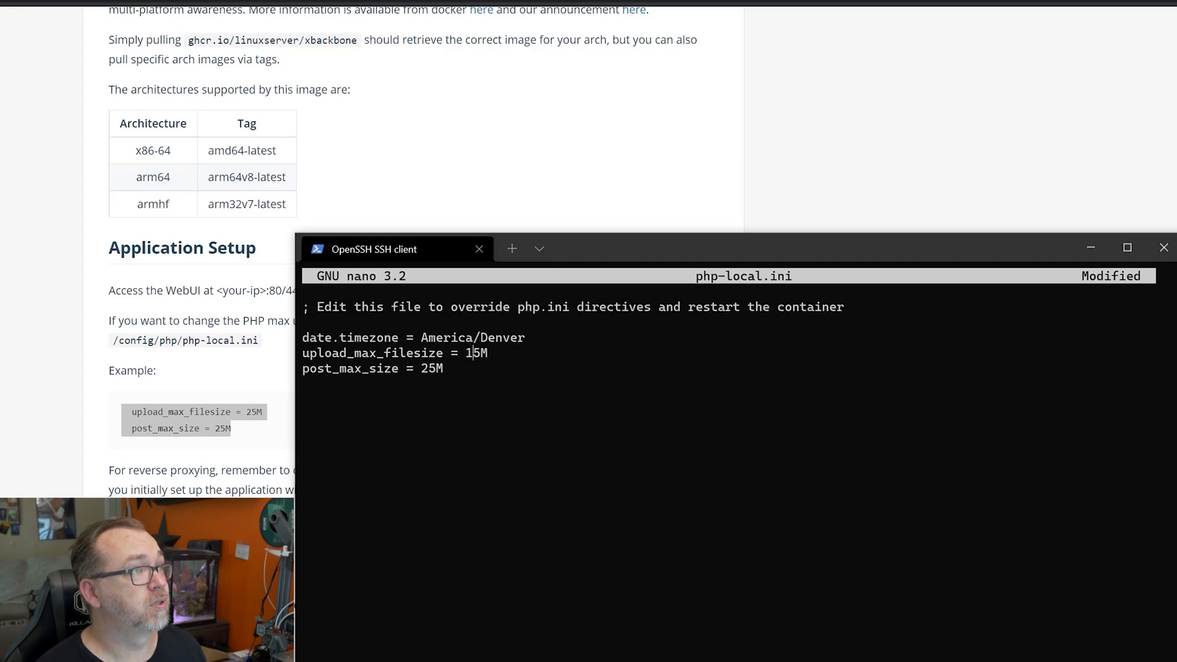
pyautogui.press('BackSpace')
pyautogui.press('BackSpace')
pyautogui.press('BackSpace')
pyautogui.write('2G')
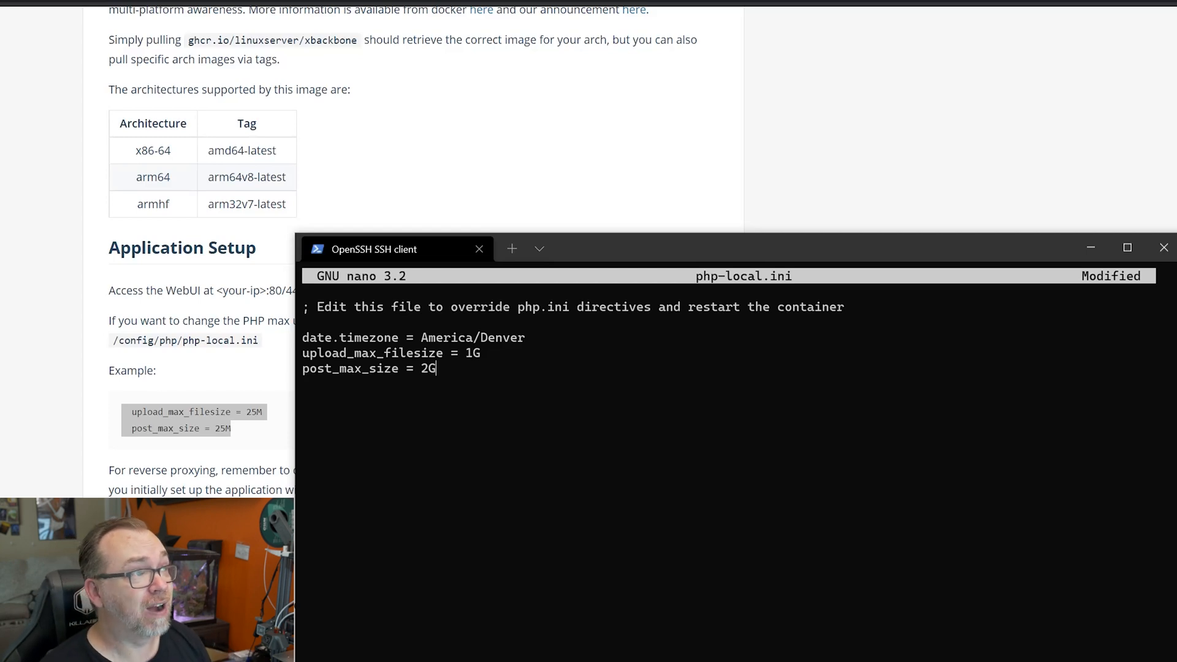
# Save php-local.ini and exit nano
pyautogui.hotkey('ctrl', 'o')
pyautogui.press('Return')
pyautogui.hotkey('ctrl', 'x')
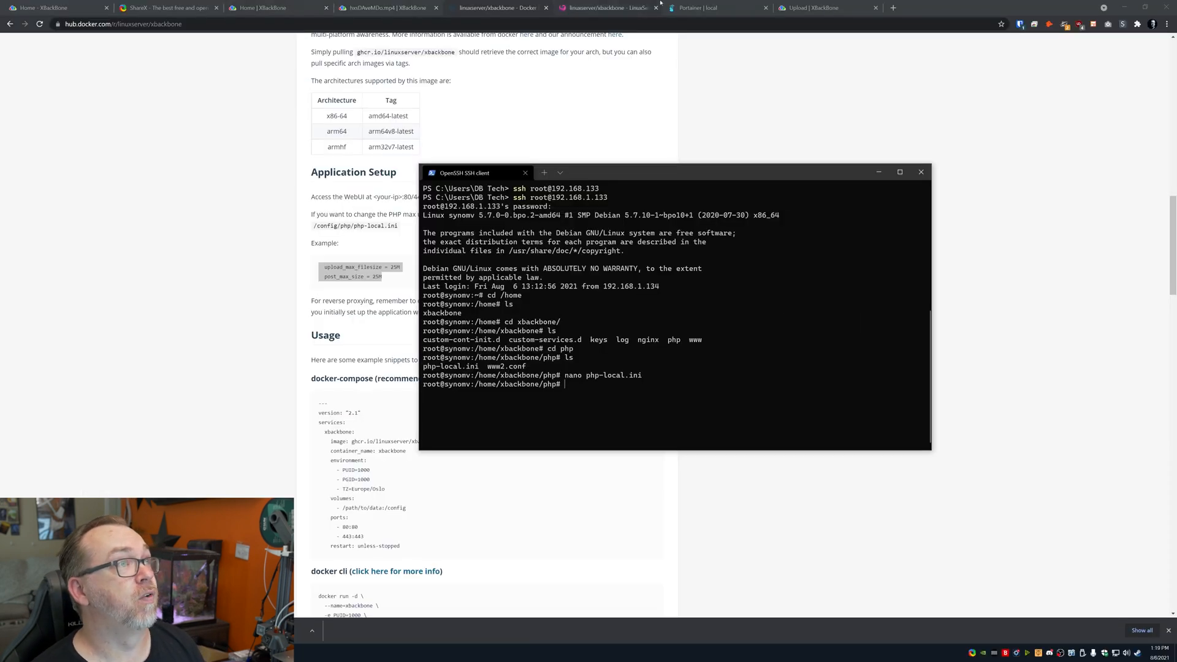
# Restart the xbackbone container from its Portainer stack and go back to the Upload page
pyautogui.click(728, 4)
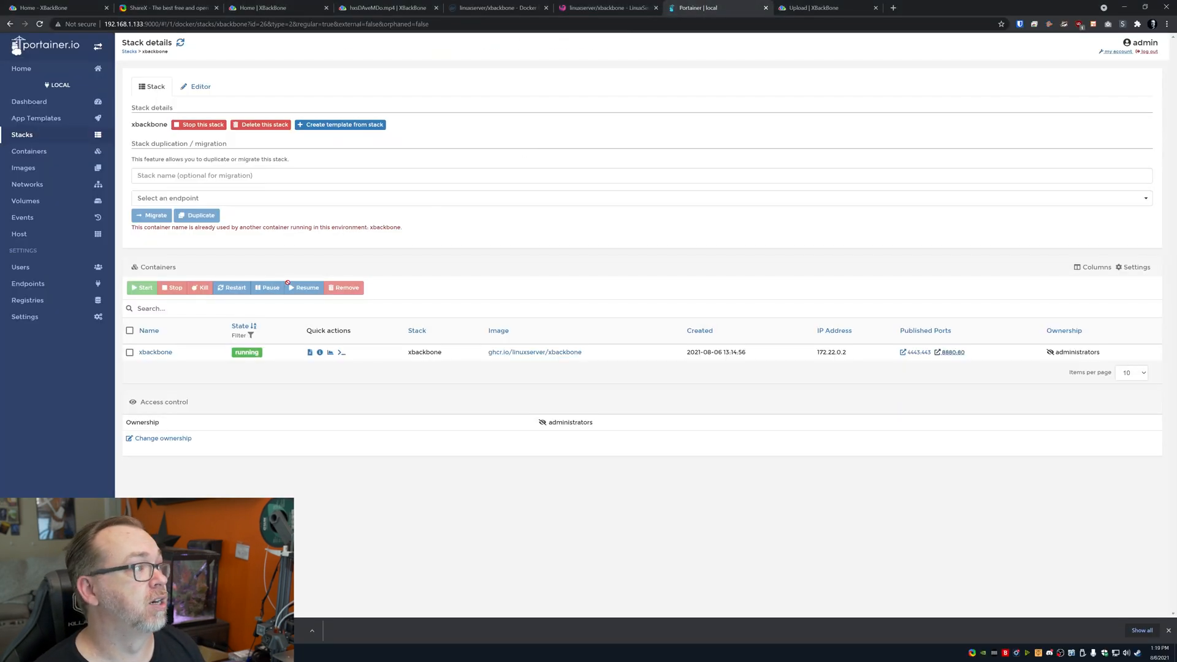
pyautogui.click(130, 352)
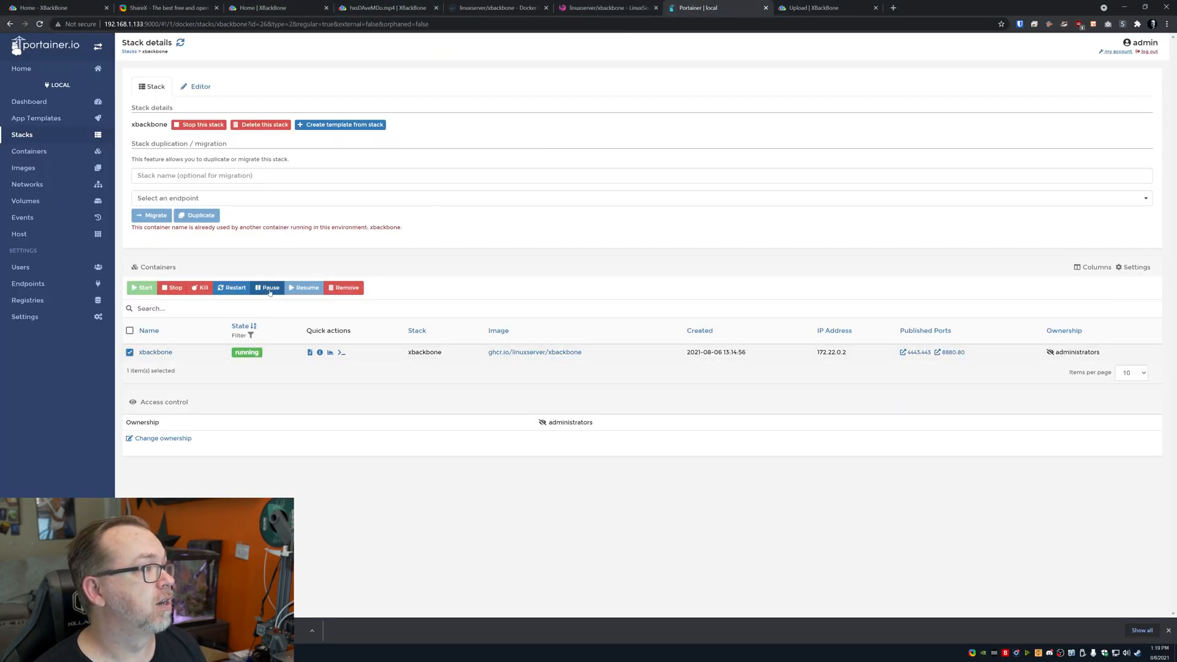
pyautogui.click(233, 290)
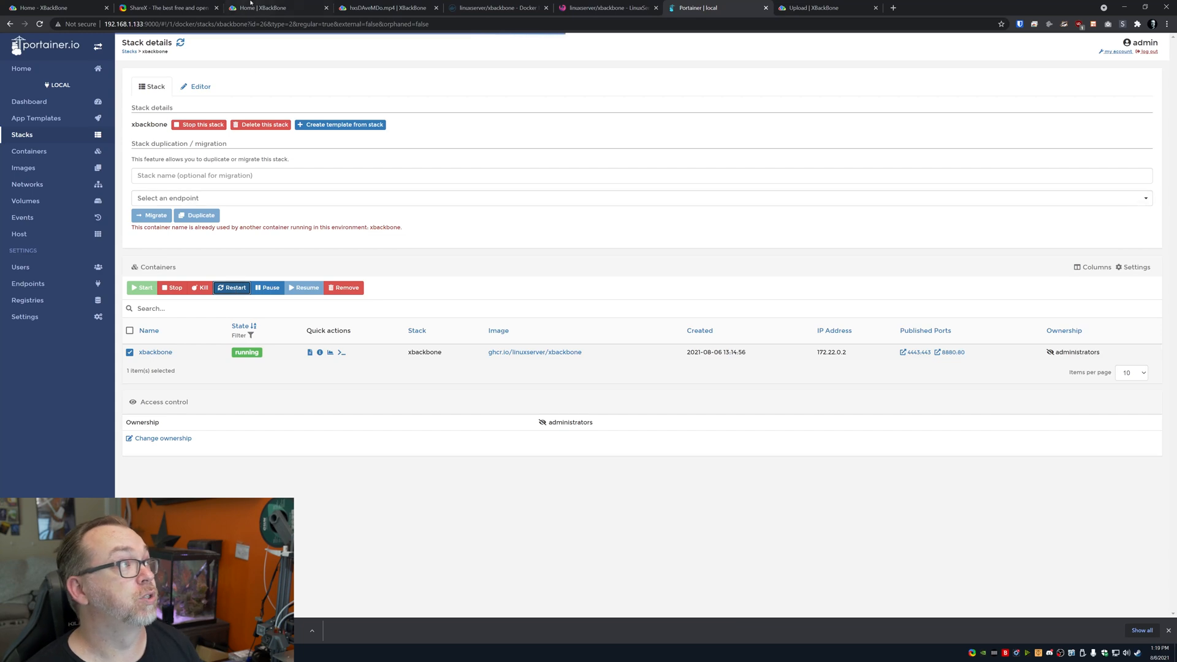
pyautogui.click(588, 7)
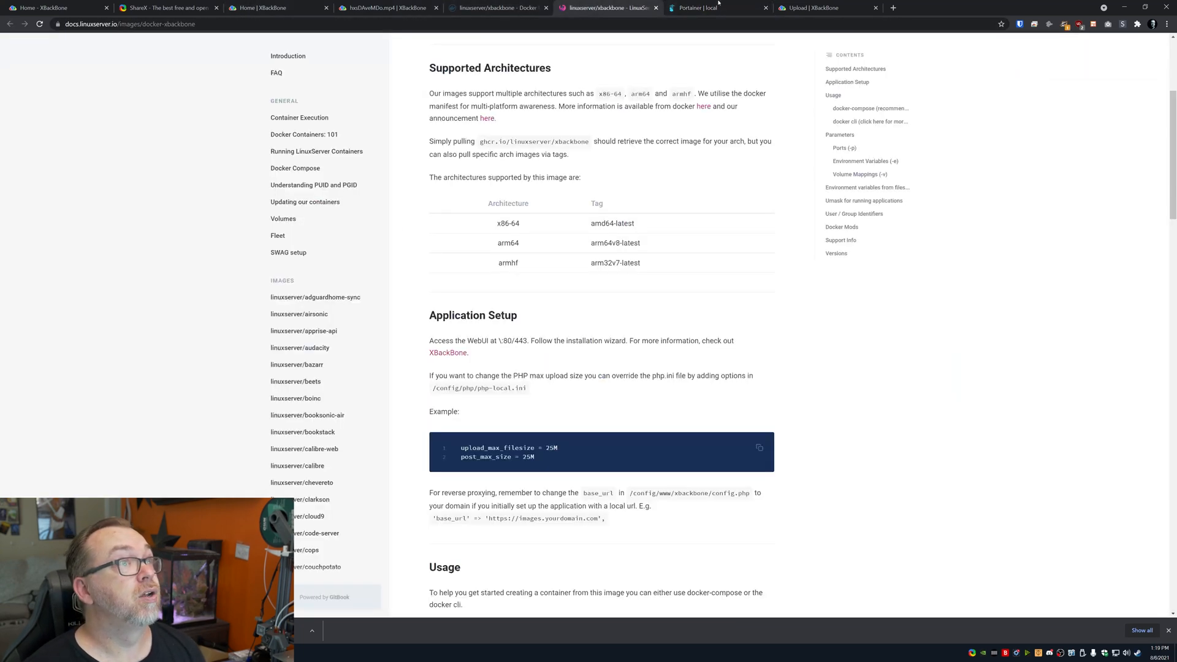
pyautogui.click(796, 7)
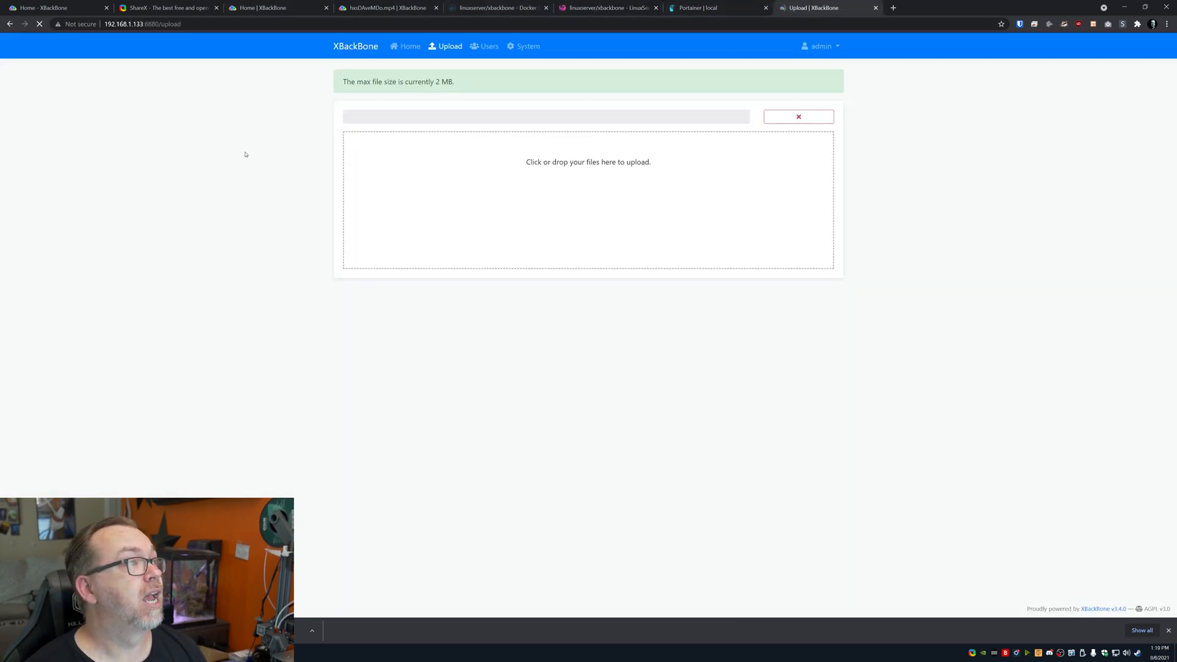